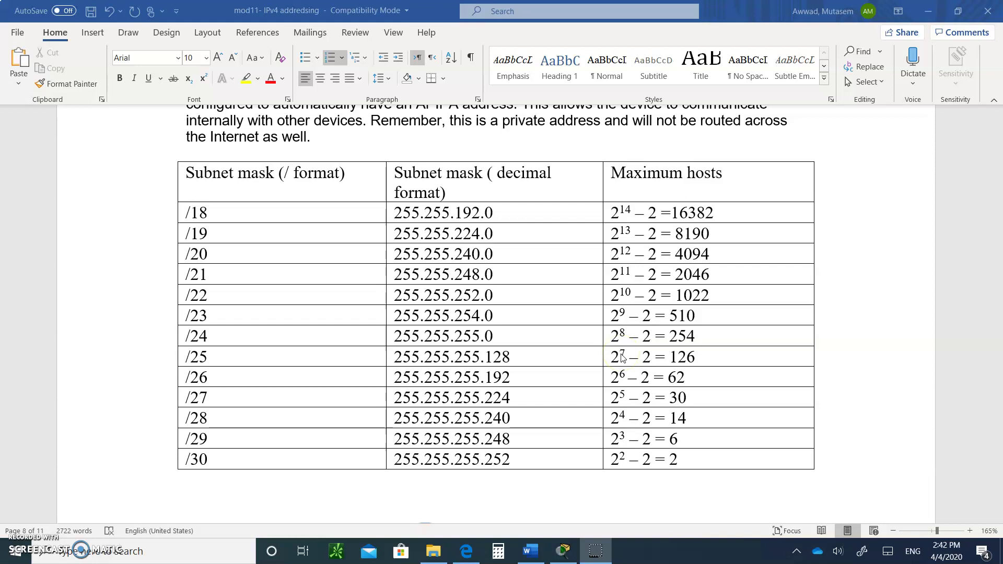
Scroll down past the subnet table to the R-A/R-B router diagram and the Introduction to VLSM heading
click(622, 357)
scroll(434, 487, down, 4)
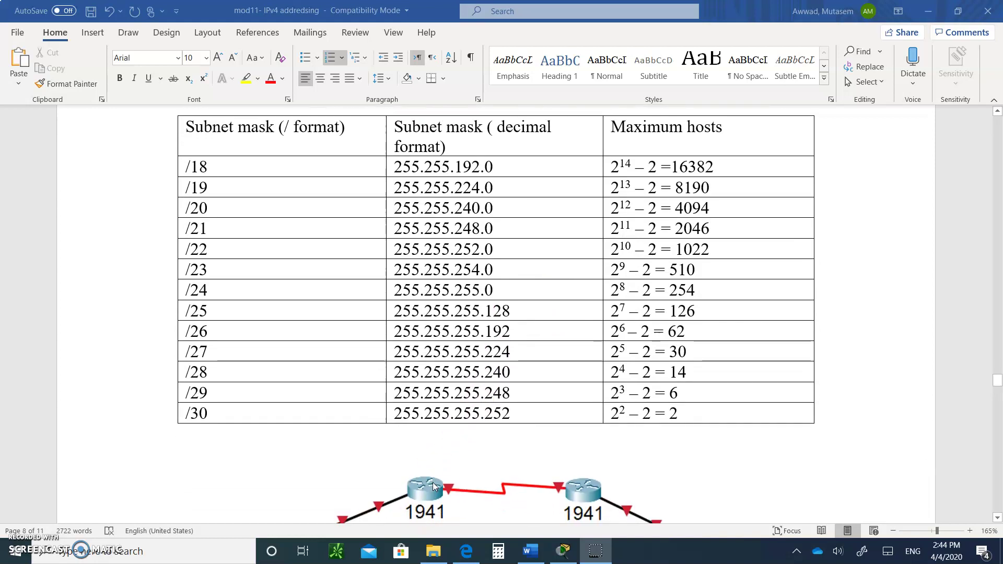
scroll(433, 487, down, 2)
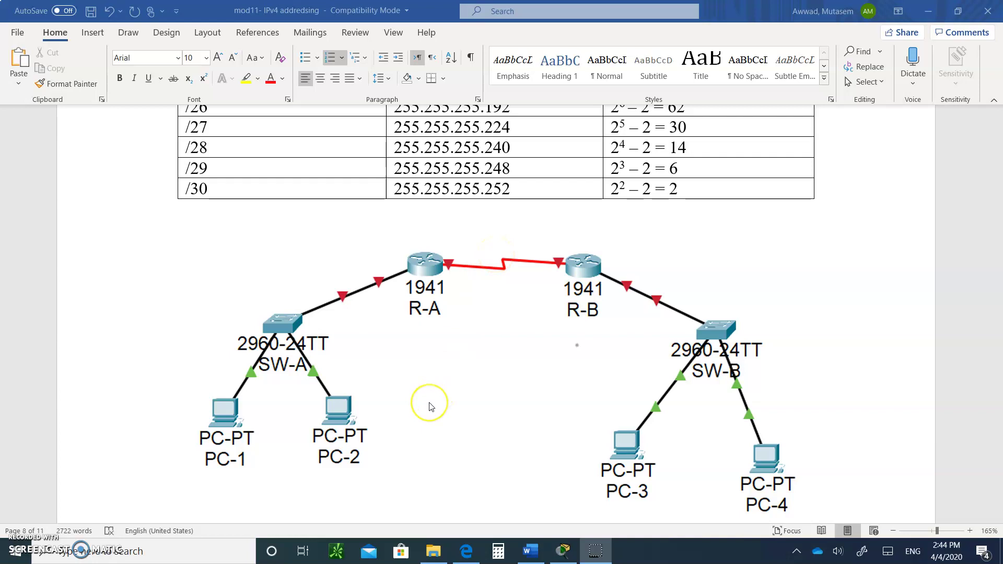
scroll(428, 406, down, 3)
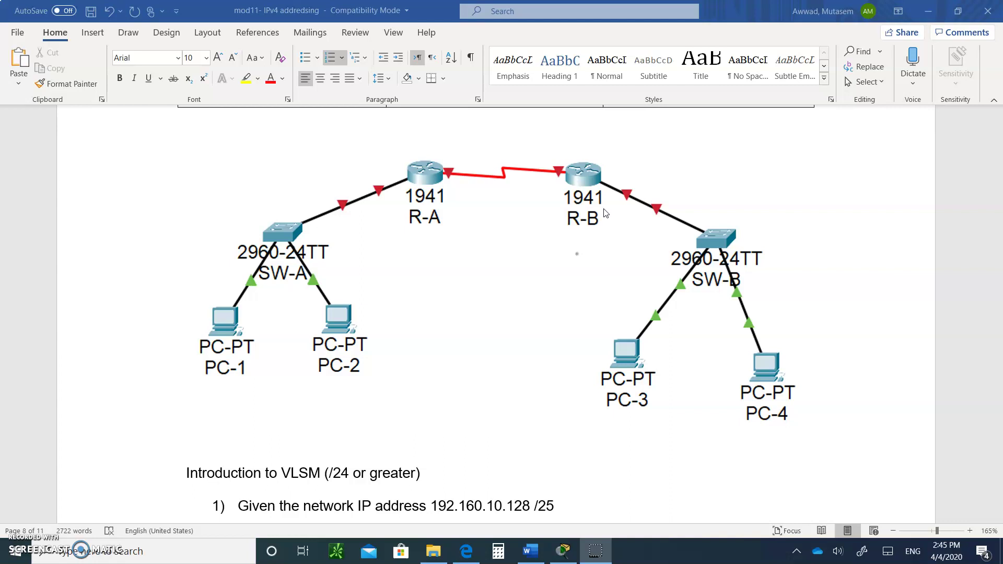
Scroll up to review the private IP notes, then back down to the 192.160.10.128 /25 VLSM exercise
scroll(606, 214, down, 1)
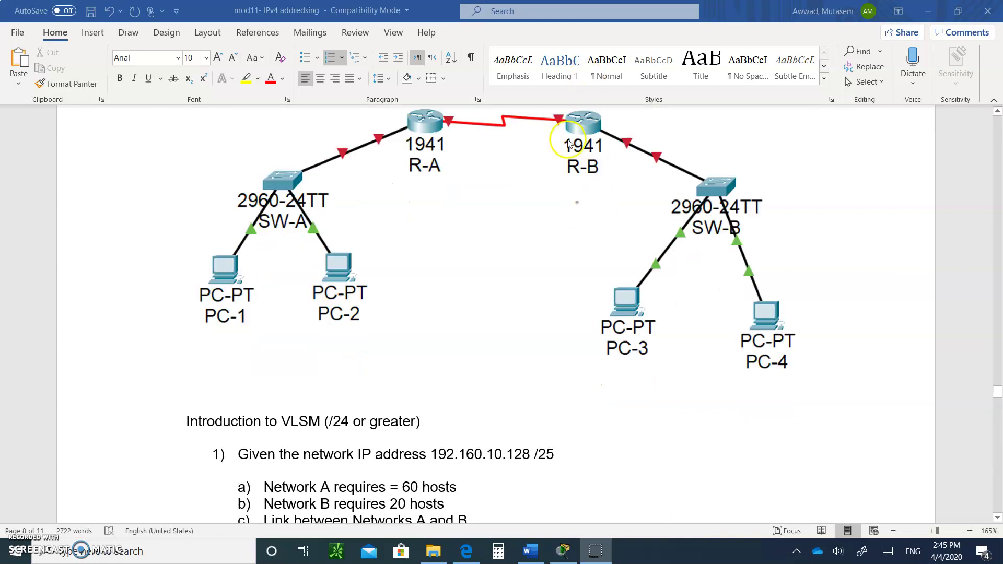
scroll(521, 229, up, 12)
scroll(521, 229, up, 5)
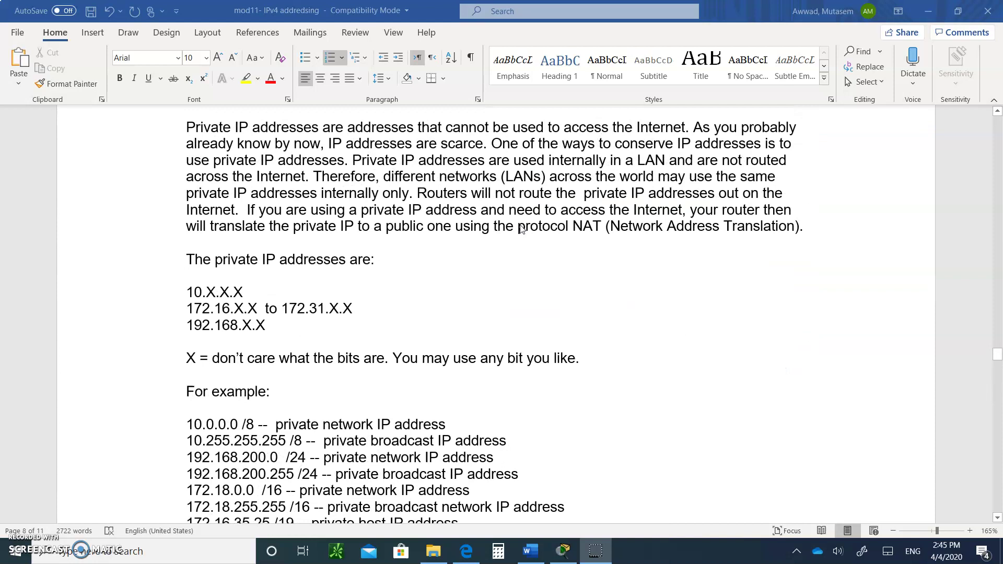
scroll(521, 229, down, 6)
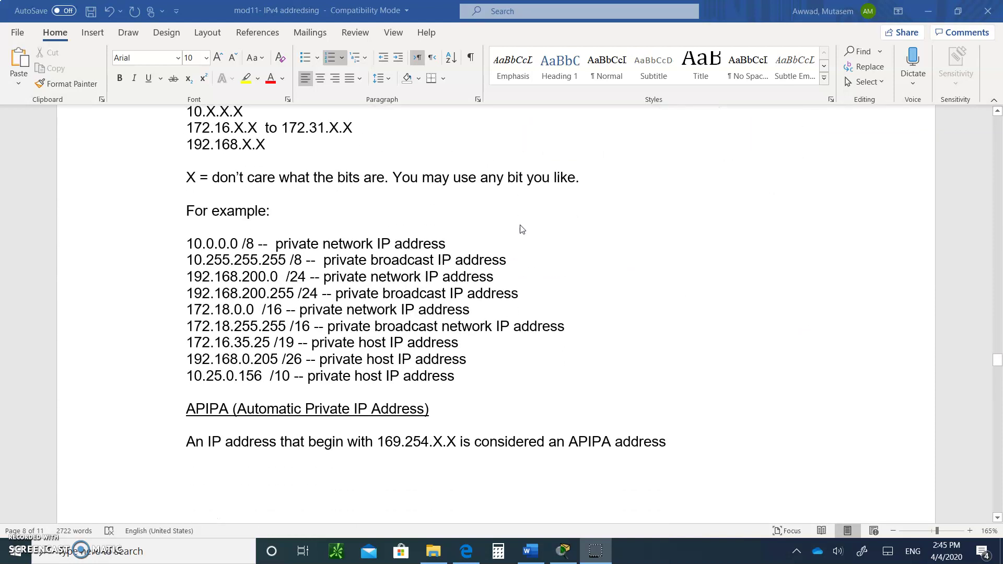
scroll(521, 229, down, 5)
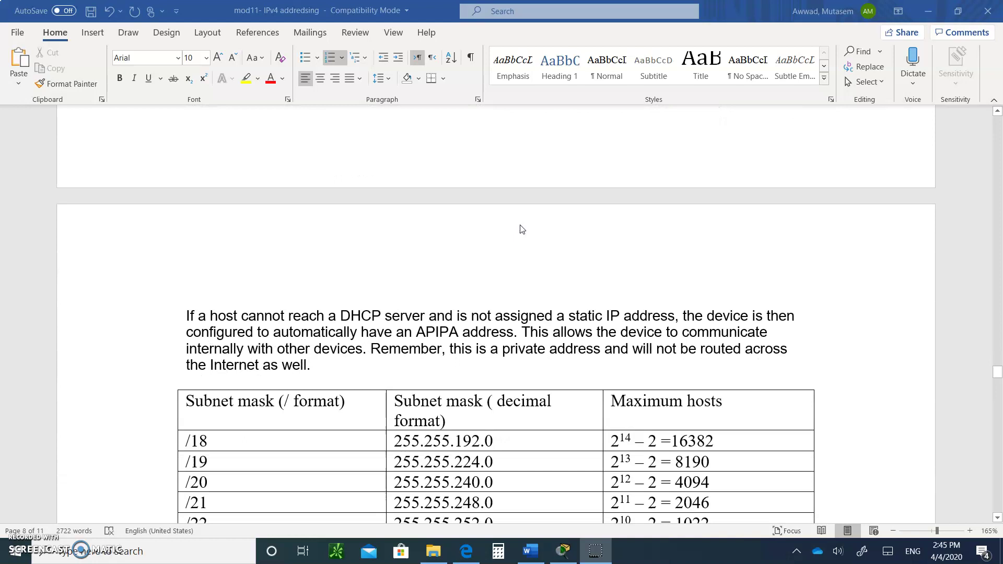
scroll(521, 228, down, 4)
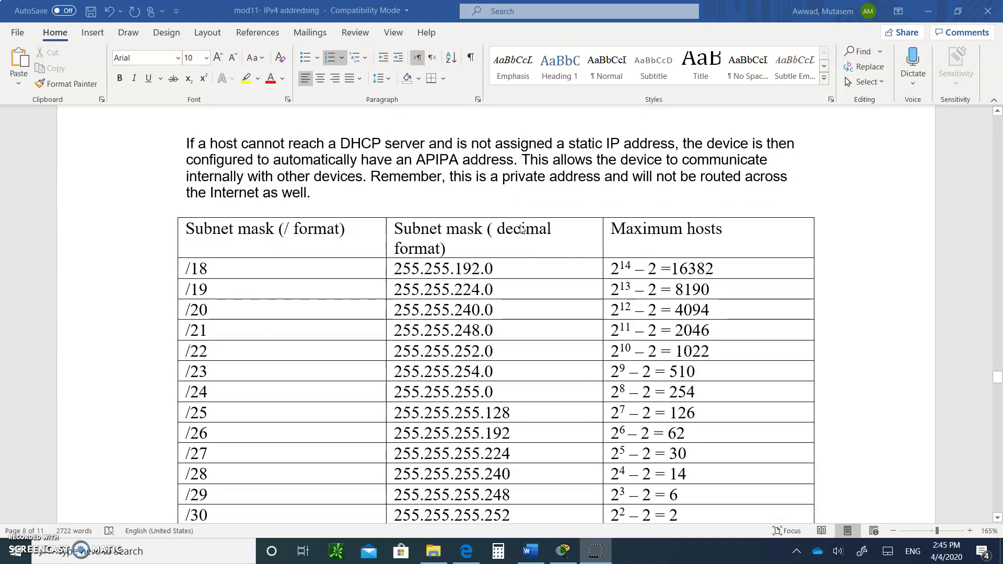
scroll(522, 228, down, 1)
scroll(522, 229, down, 5)
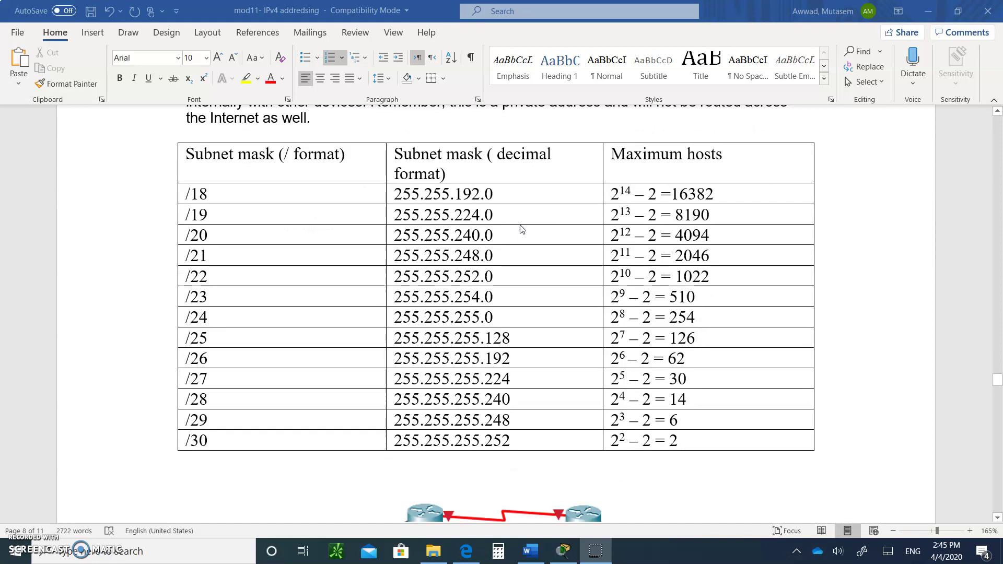
scroll(521, 229, down, 1)
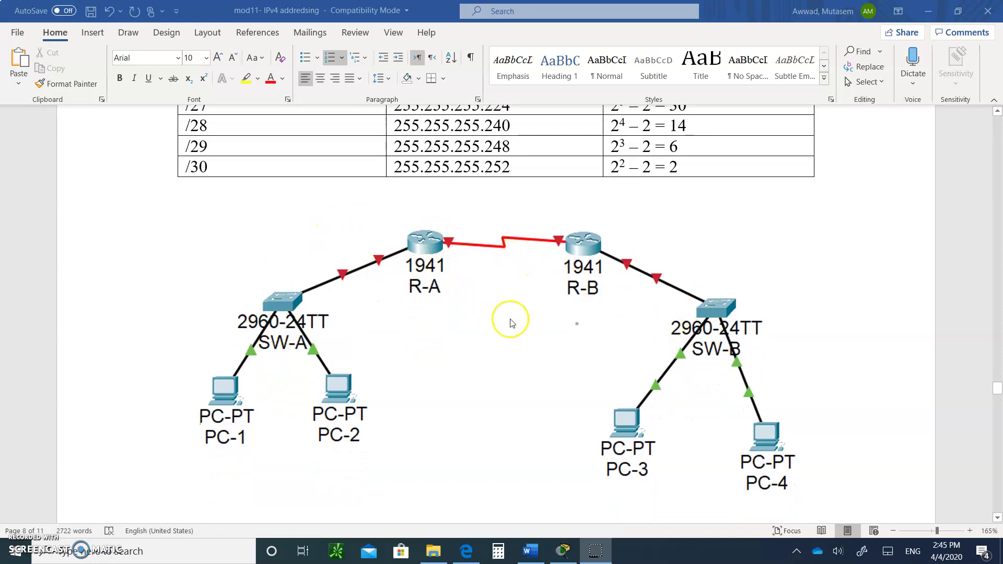
scroll(510, 323, down, 3)
scroll(510, 323, down, 2)
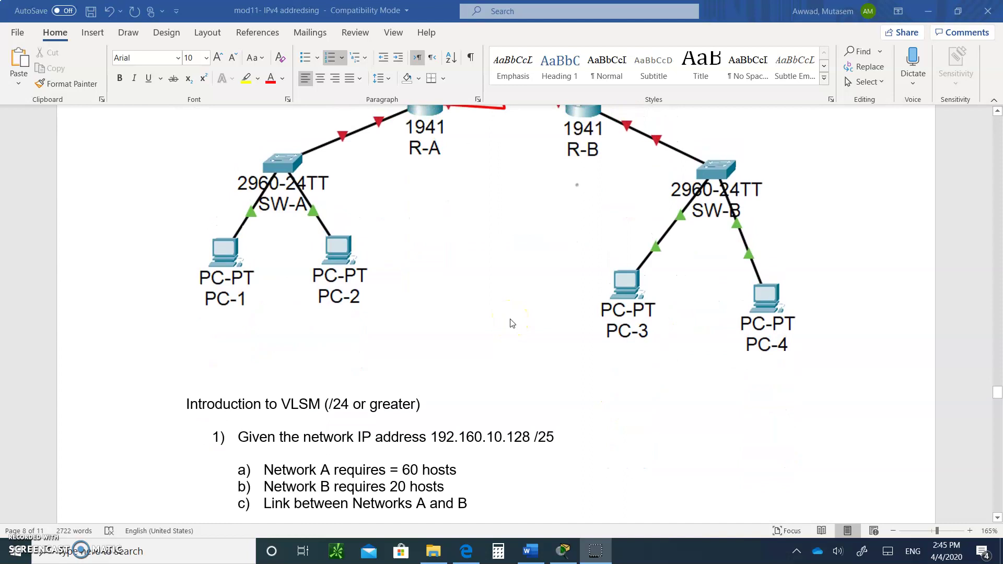
scroll(512, 323, down, 2)
Check the 126-hosts figure in the table's /25 row, then put the cursor after 'Network A requires = 60 hosts'
click(510, 324)
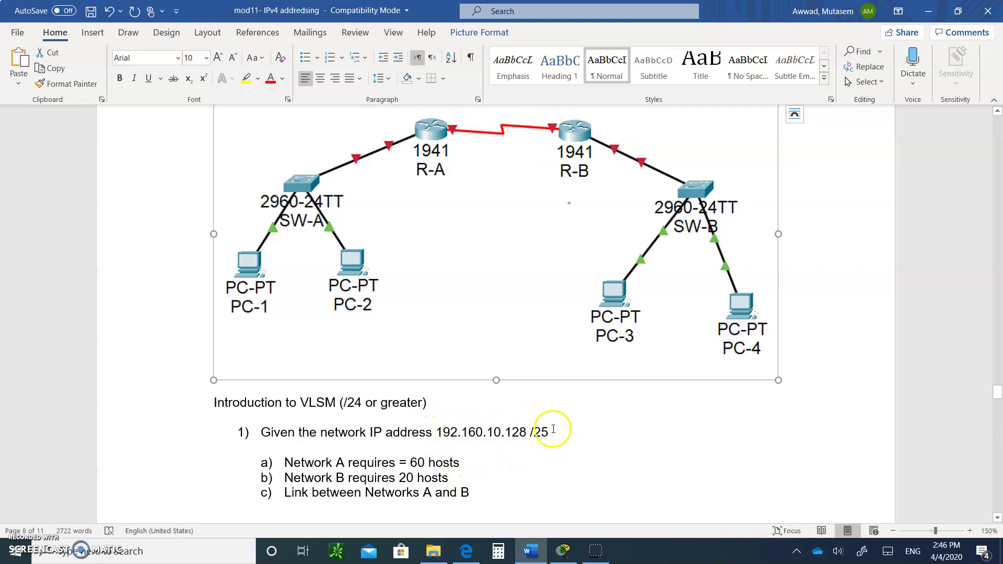
scroll(571, 186, up, 6)
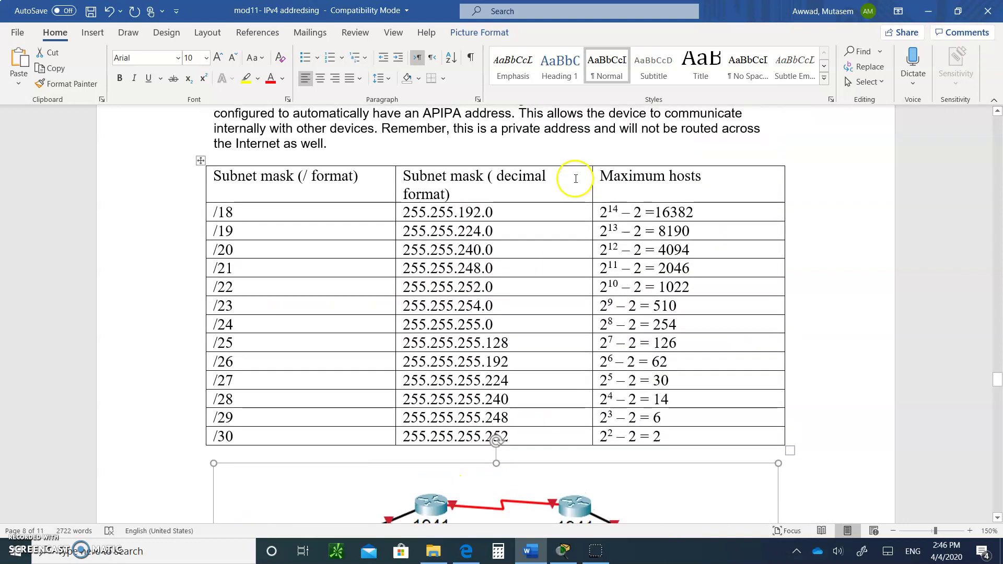
right_click(577, 179)
click(715, 332)
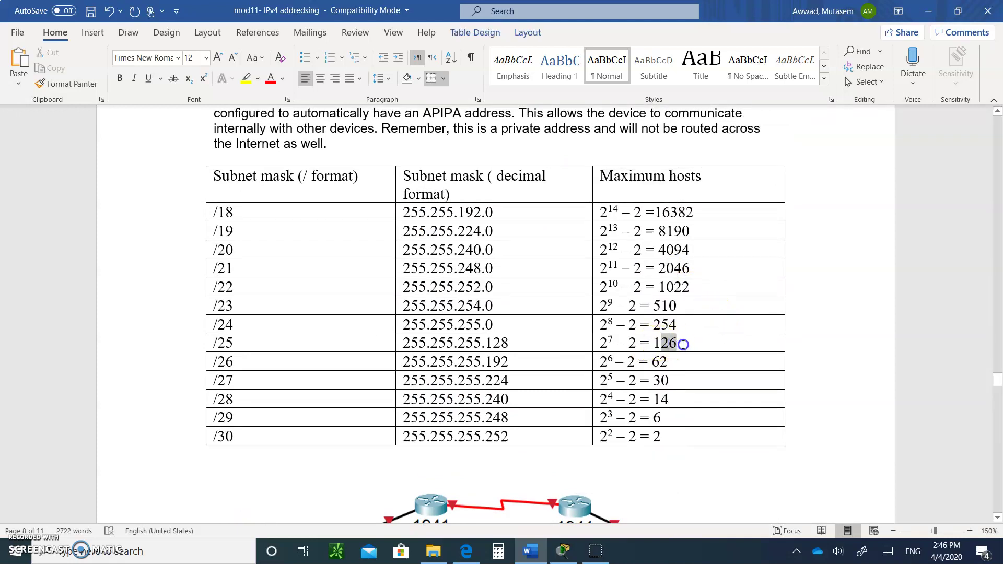
scroll(607, 381, down, 5)
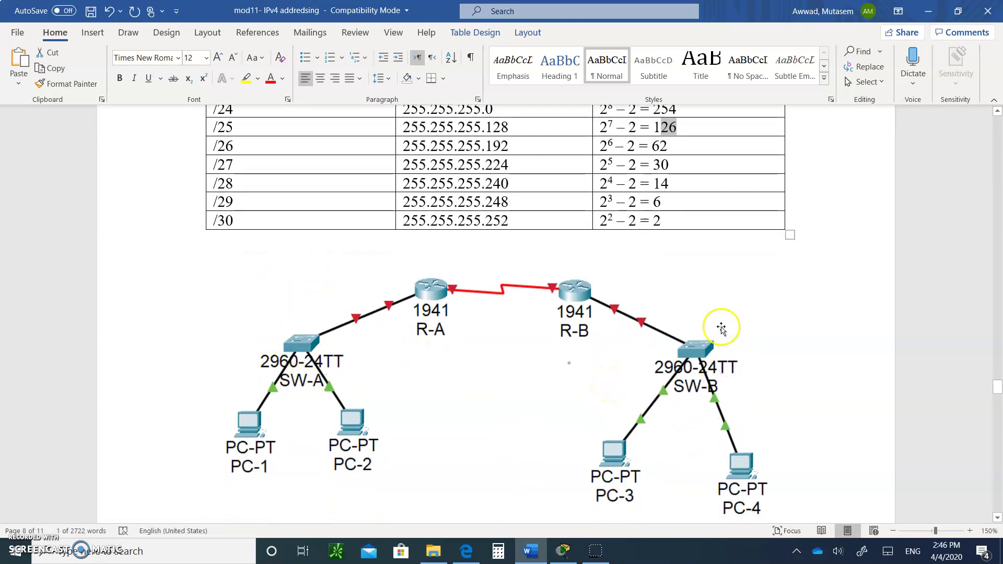
scroll(638, 359, down, 3)
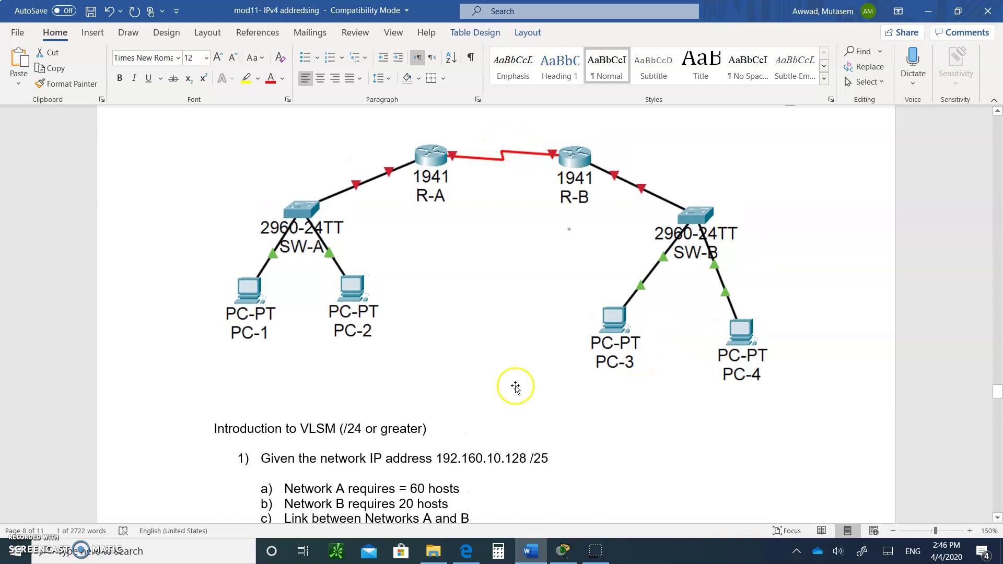
click(477, 489)
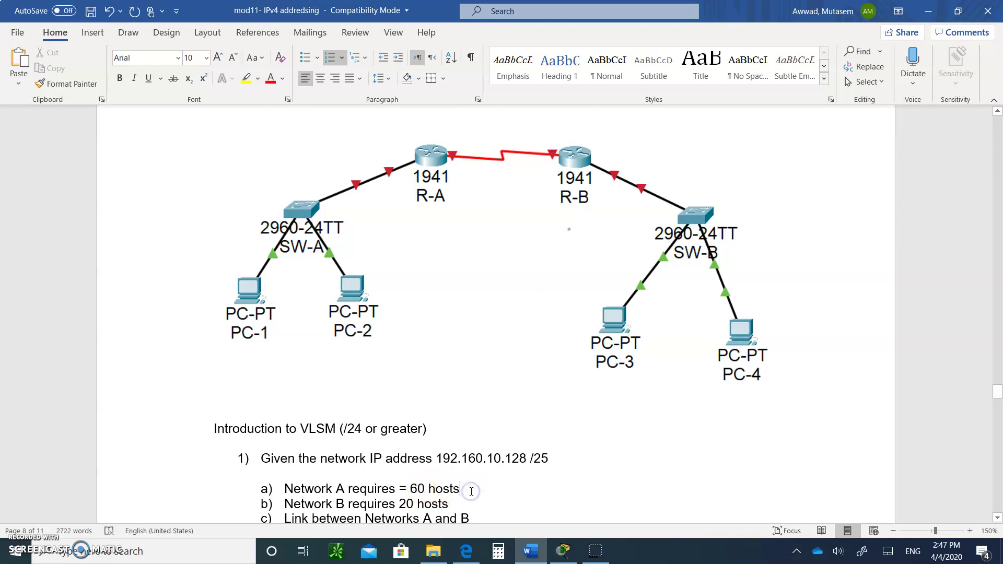
Add two blank unnumbered lines between Network A's and Network B's requirement lines
key(Return)
key(Return)
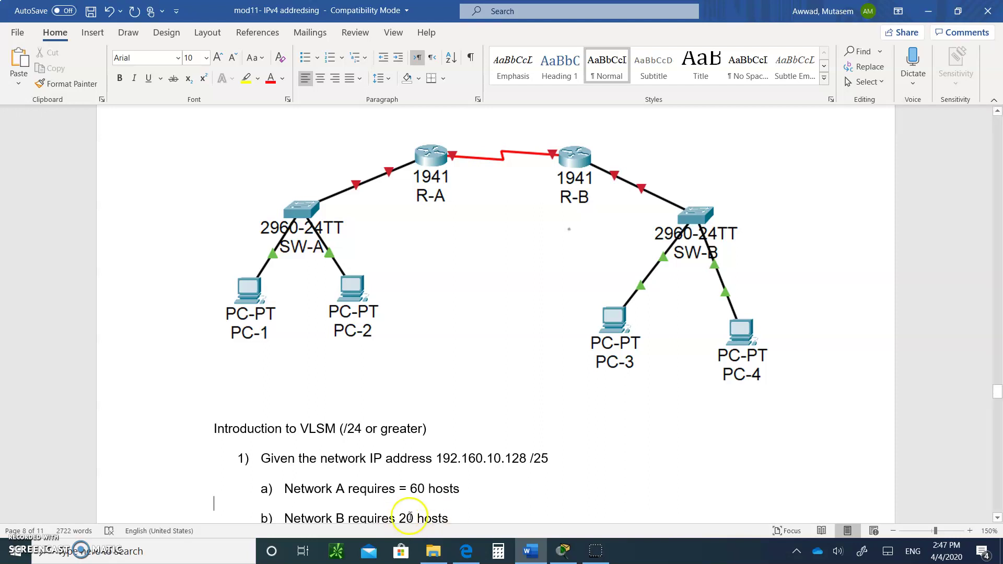
scroll(583, 302, up, 1)
scroll(582, 301, up, 5)
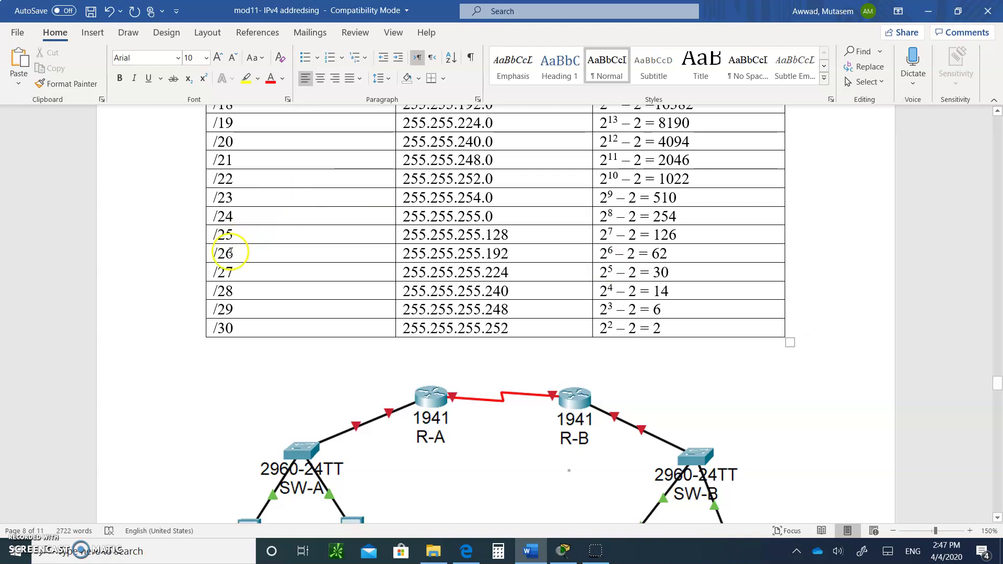
scroll(399, 266, down, 7)
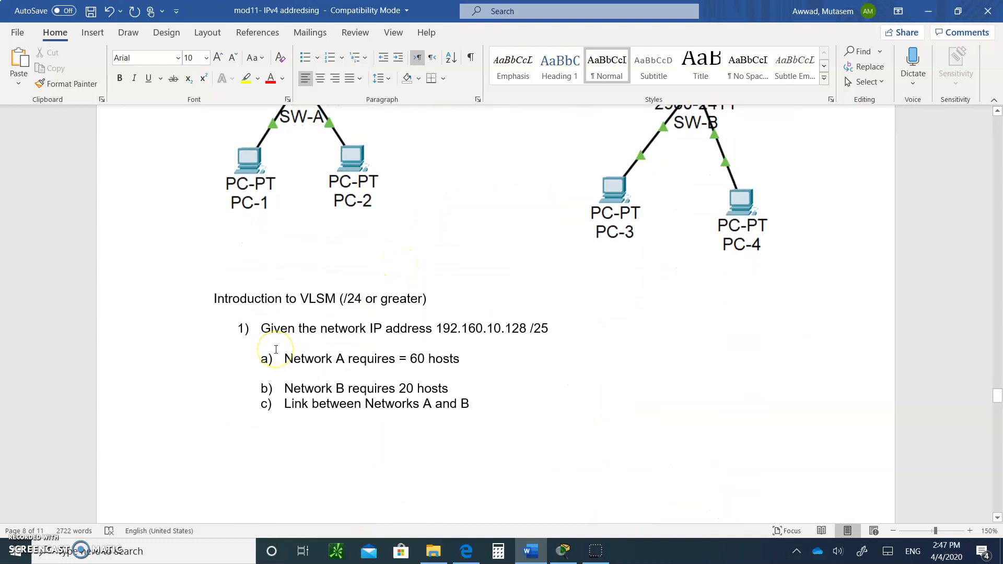
key(Return)
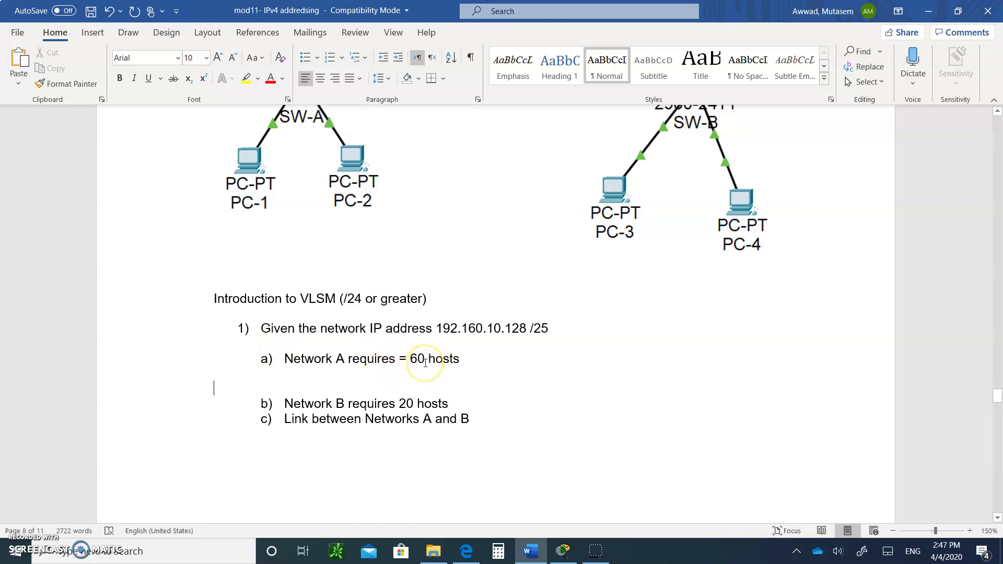
Write '/26 = 255.255.255.192' and a first subnet calculation with a superscript exponent below it
text(/26)
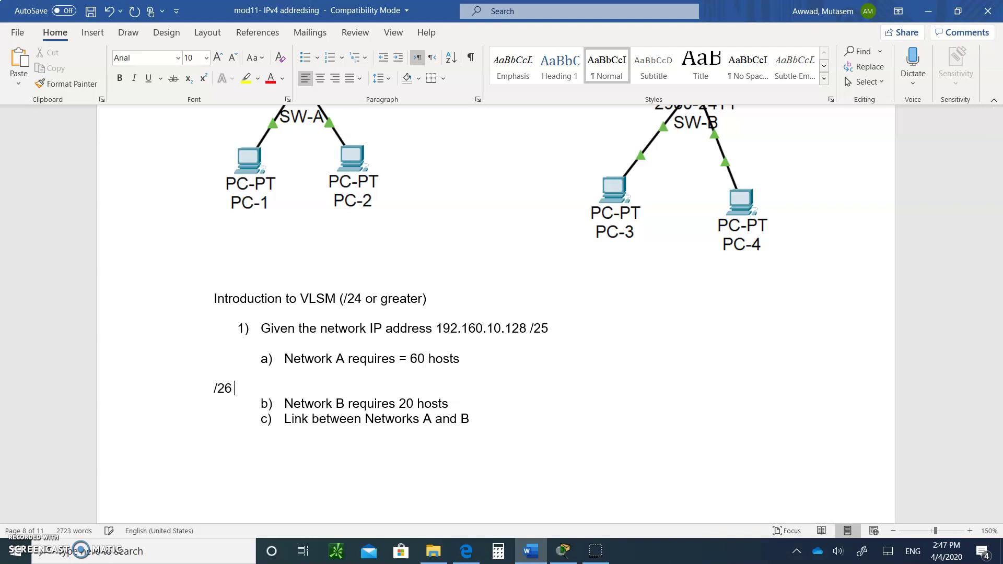
text( = 255.255.255.1)
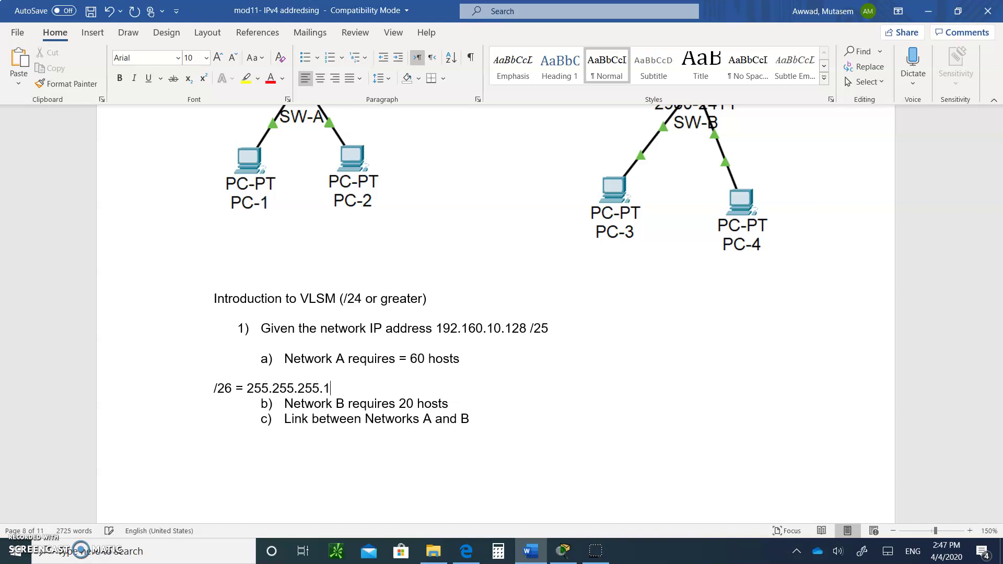
text(92)
key(Return)
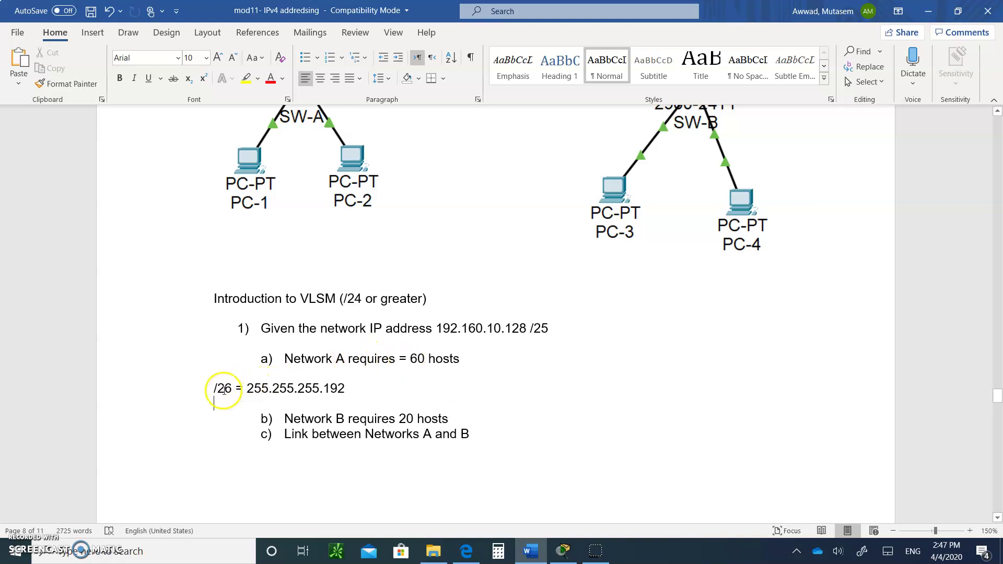
text(26)
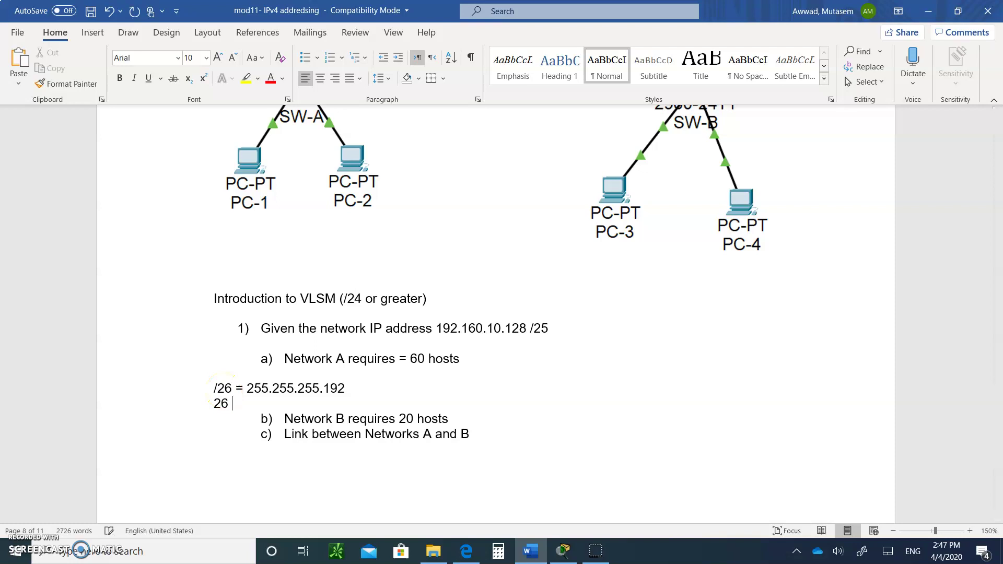
text( -)
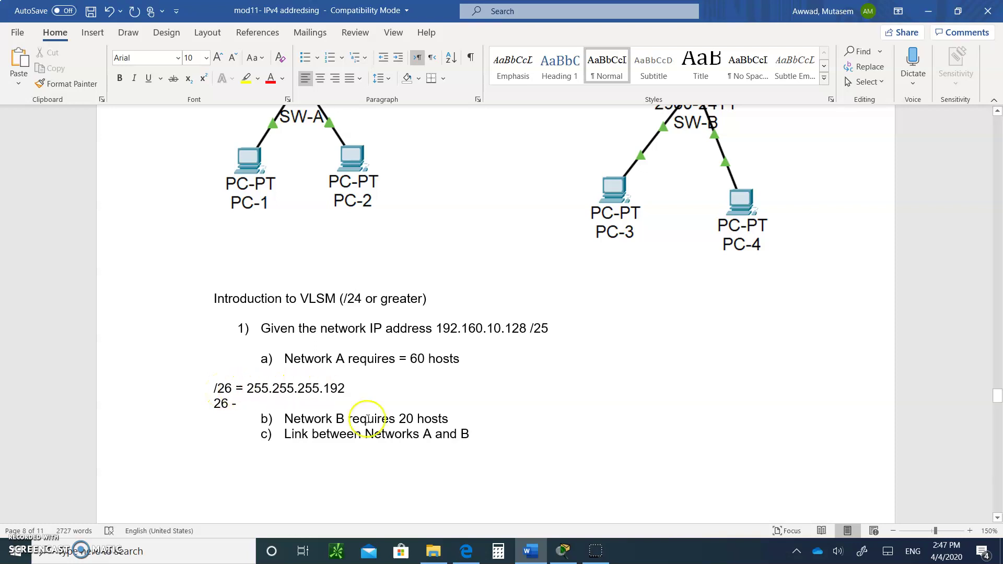
double_click(541, 328)
click(242, 405)
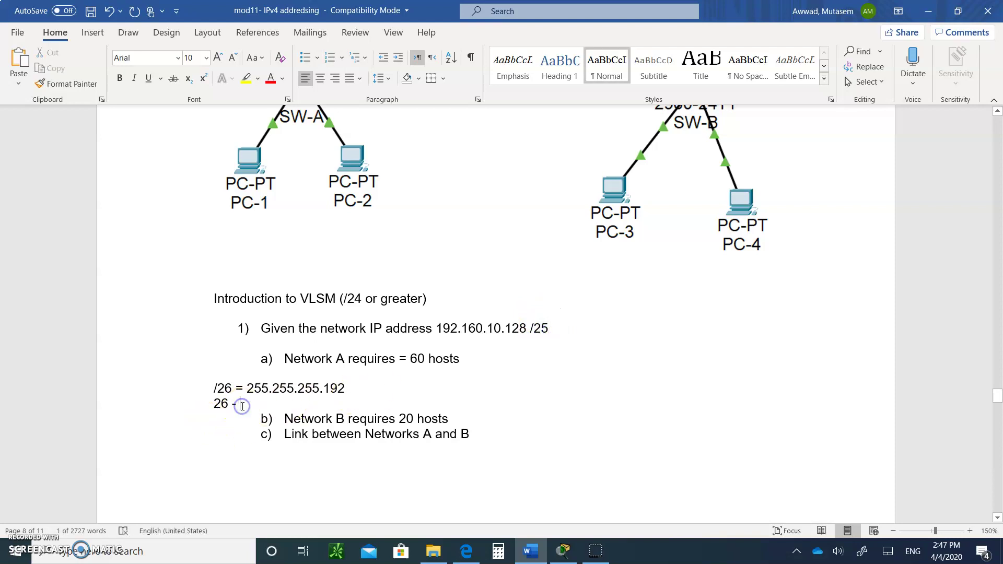
text(25 = 2)
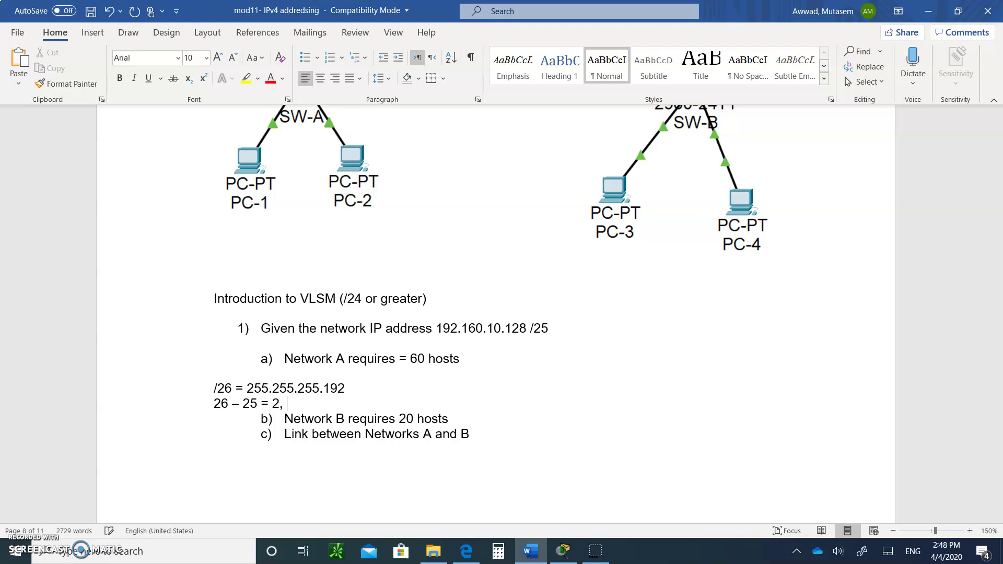
text(, 2)
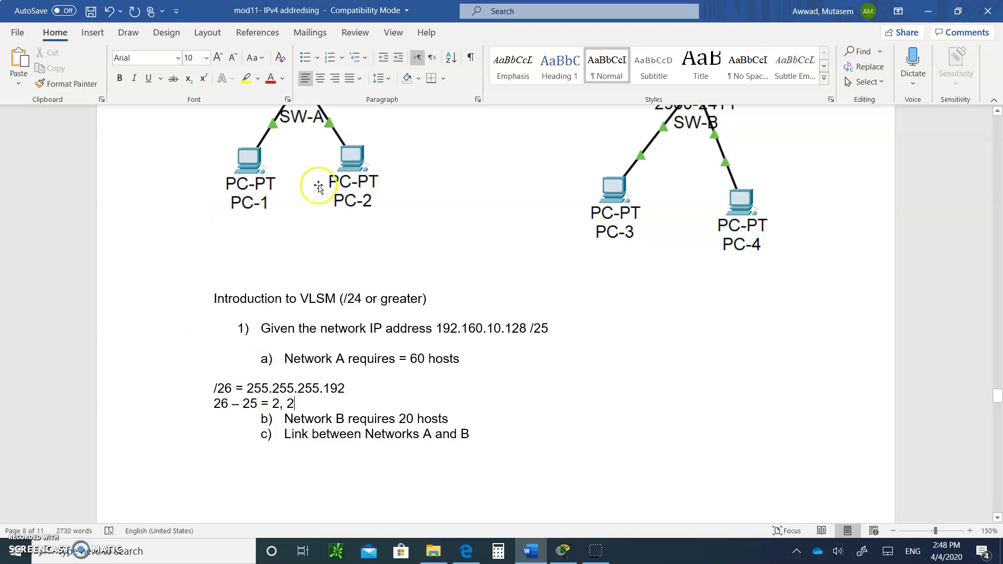
click(203, 78)
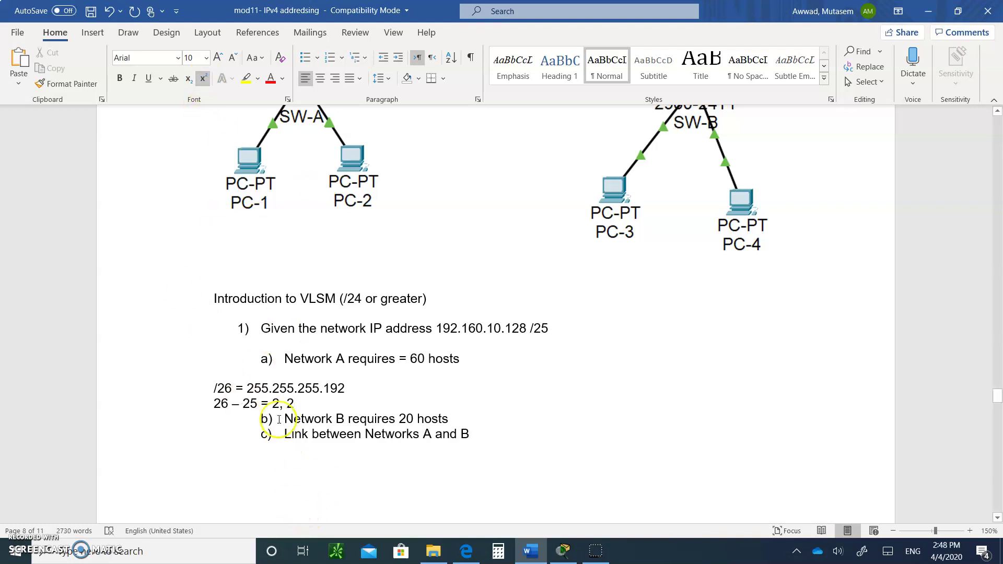
text(2)
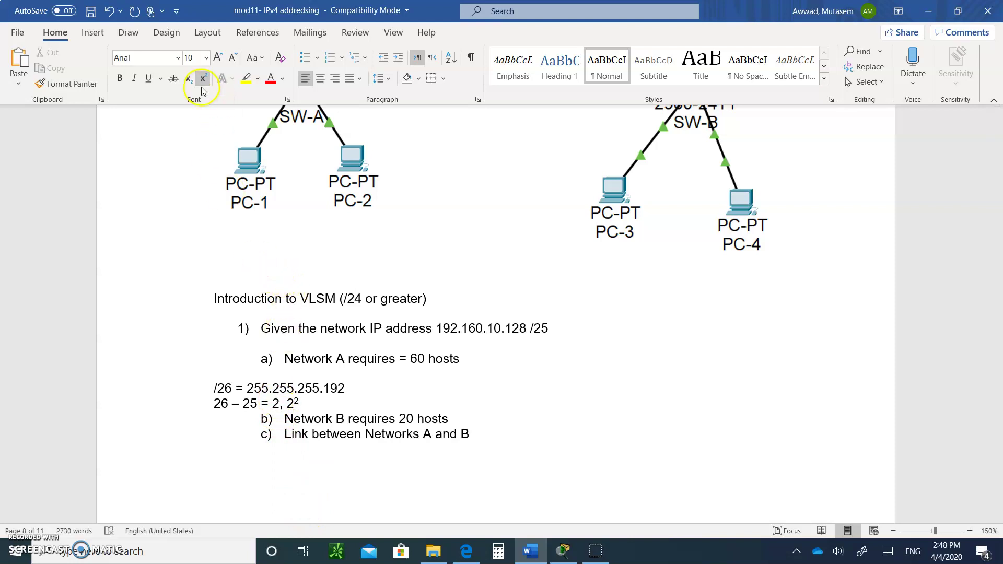
click(203, 79)
text(=)
text( 4 s)
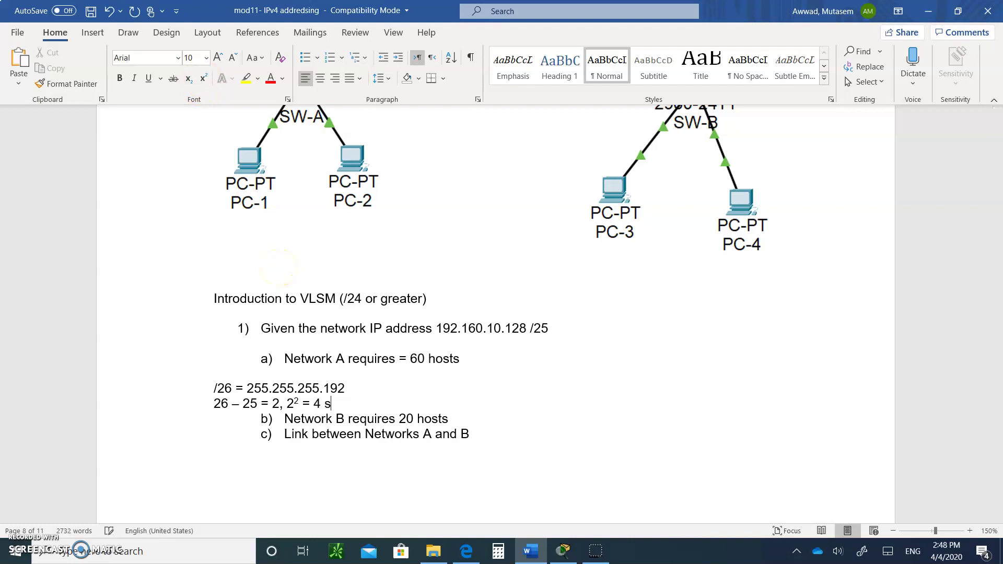
text(ubnets)
key(Return)
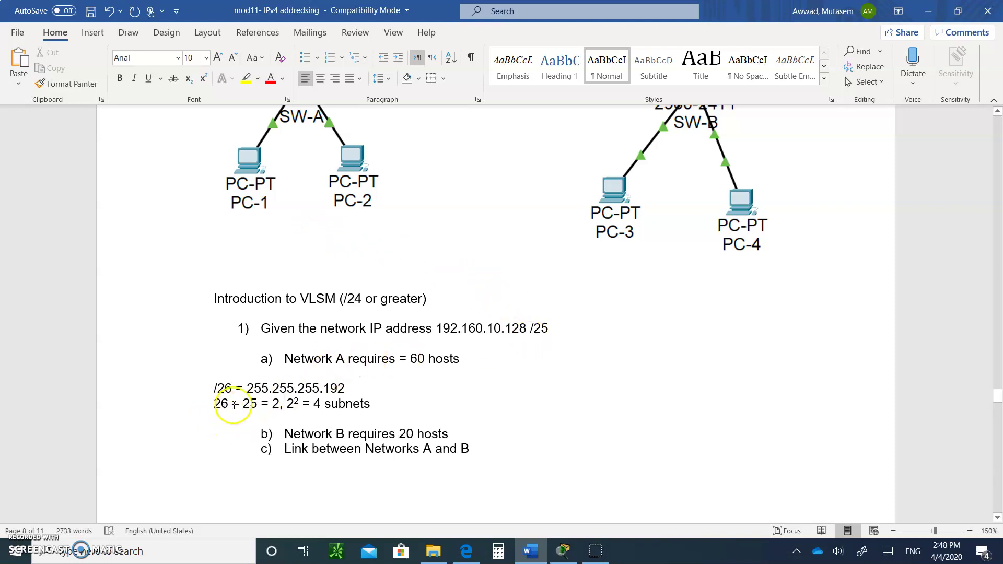
Correct the calculation to read '26 – 25 = 1, 2¹ = 2 subnets'
click(275, 404)
text(1)
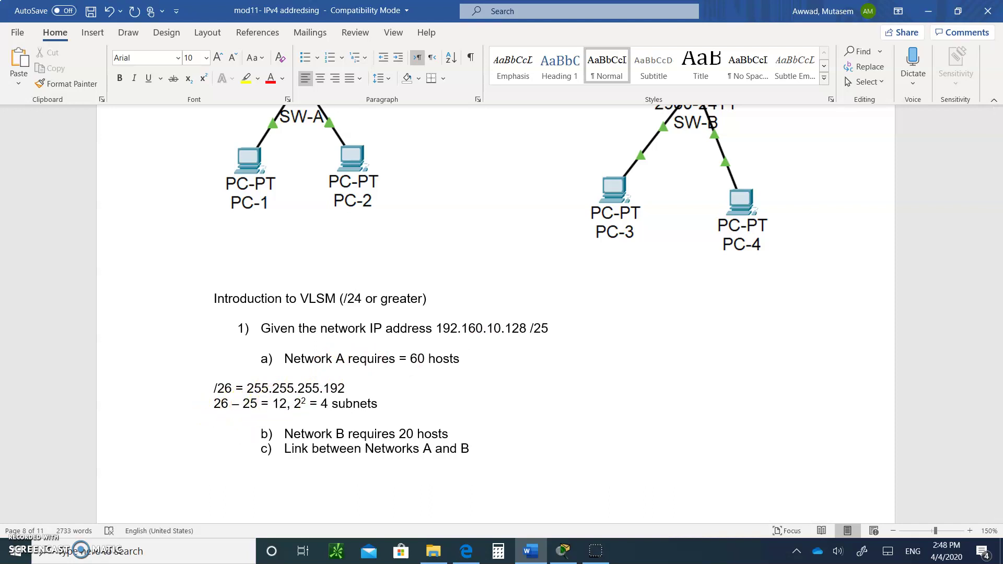
key(Delete)
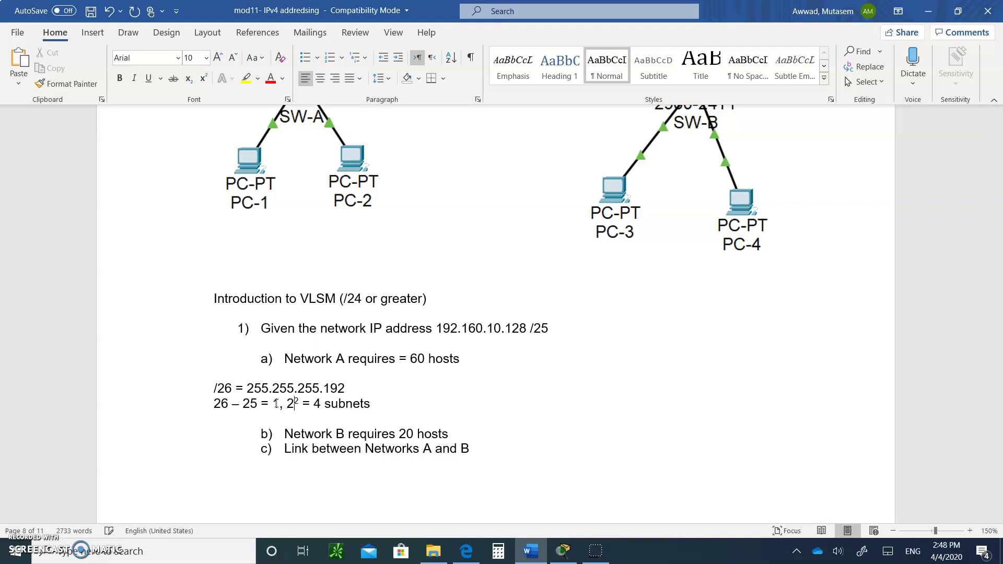
key(Right)
key(BackSpace)
text(1)
key(Right)
text(2)
key(Delete)
click(382, 404)
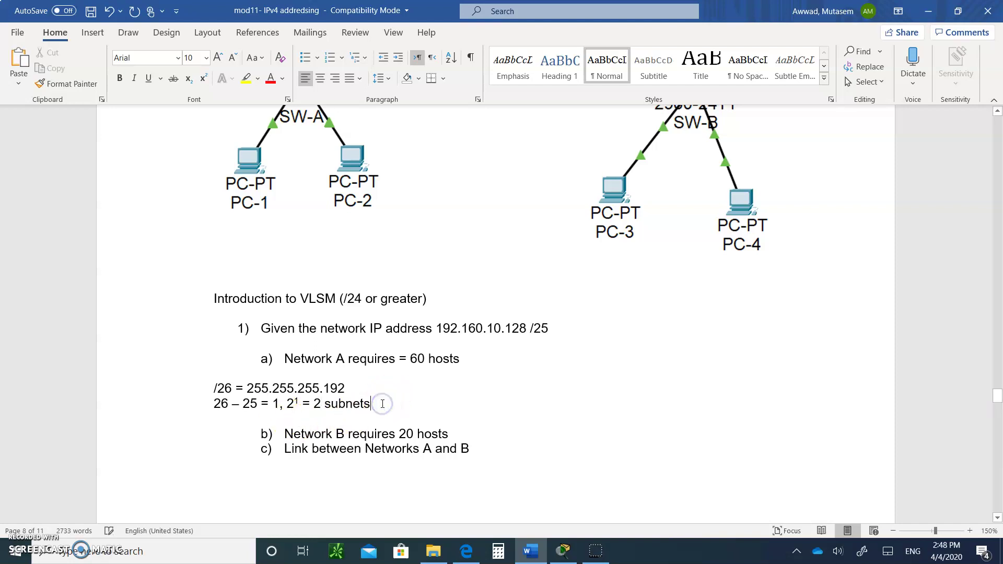
key(Return)
Type 'Block size = 256 – 192 = 64' on the new line, fixing the spelling typo
text(v)
key(BackSpace)
text(Bloack )
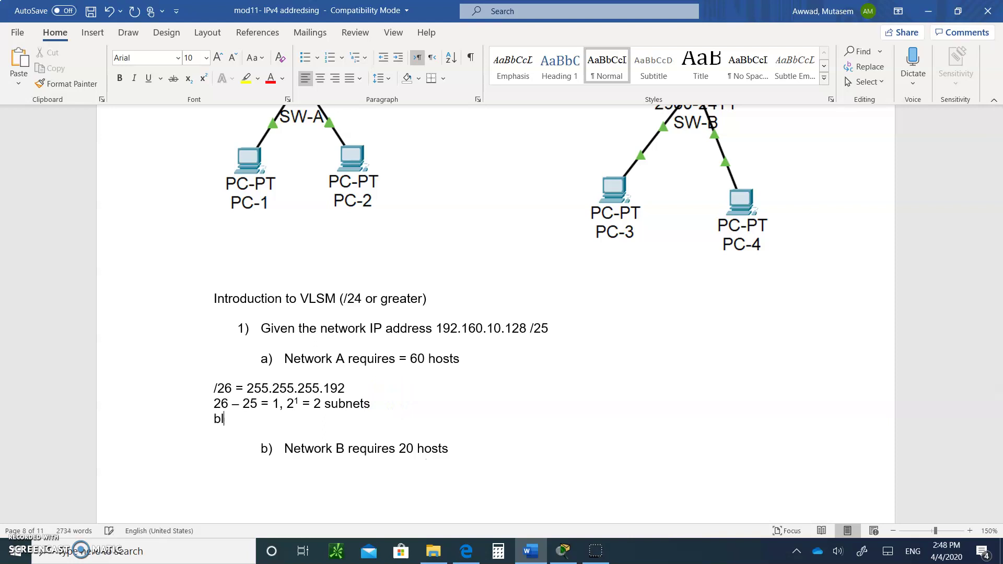
text(size)
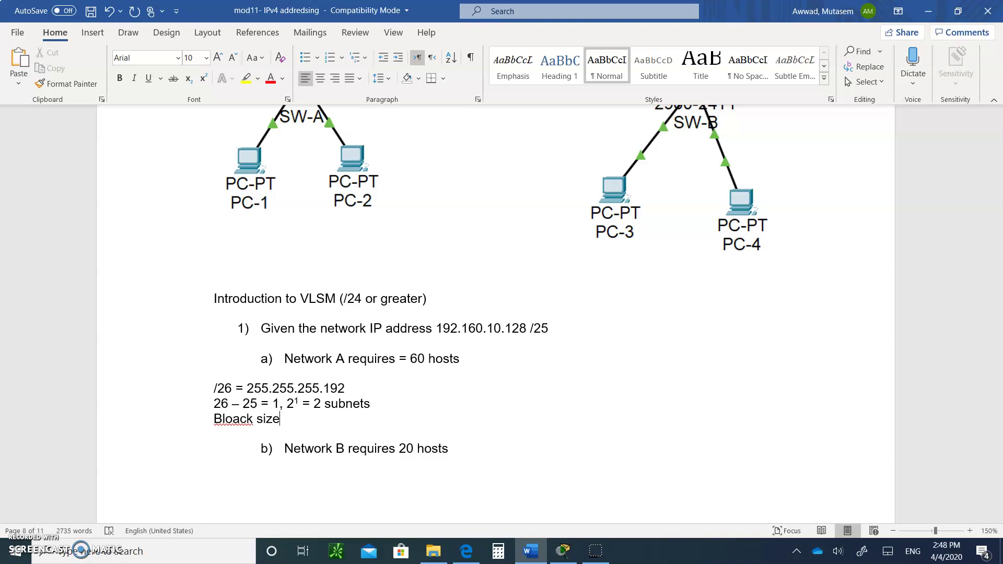
key(BackSpace)
key(BackSpace)
key(BackSpace)
key(BackSpace)
key(BackSpace)
key(BackSpace)
key(BackSpace)
key(BackSpace)
text(ck size =)
text(256)
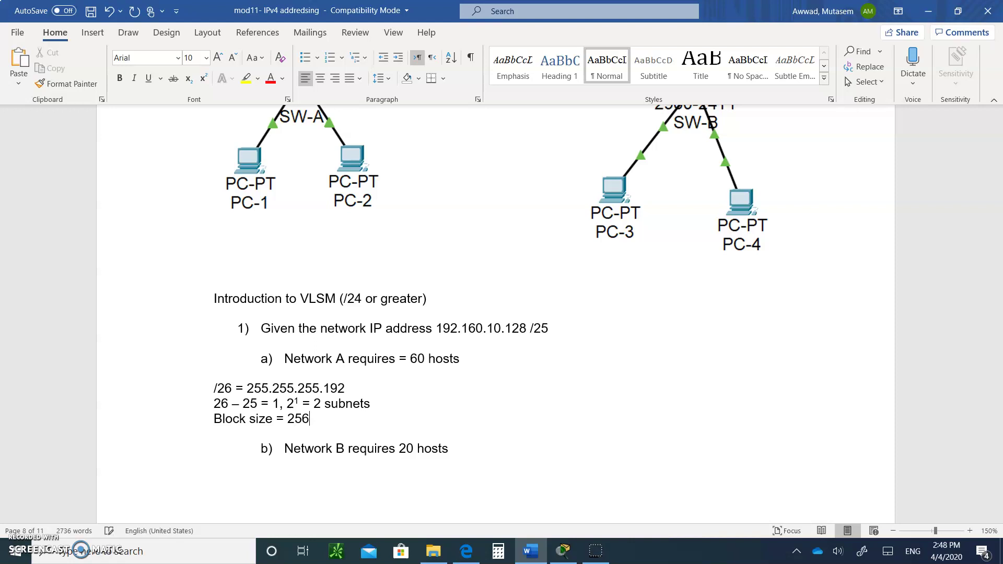
text( -)
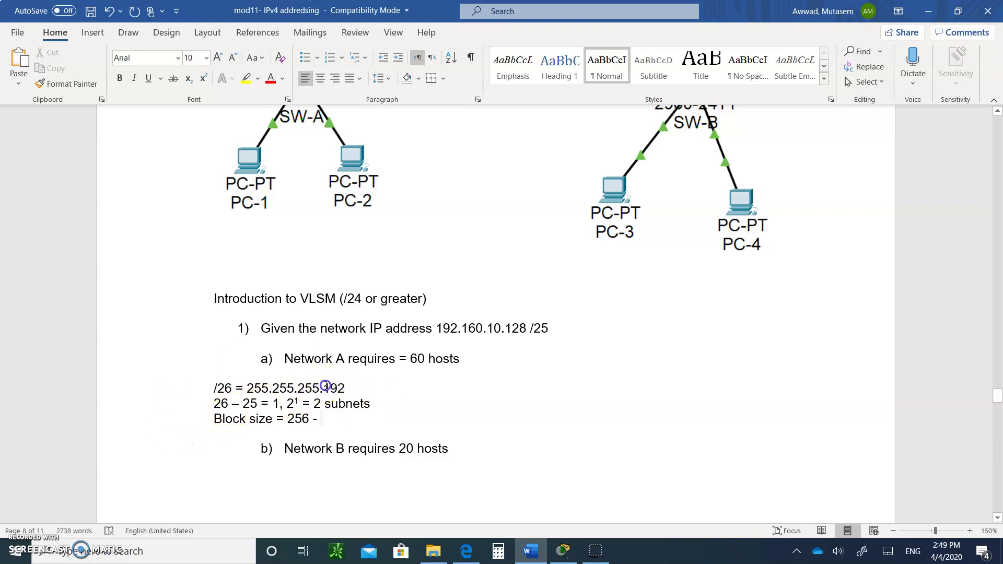
drag(323, 388, 345, 390)
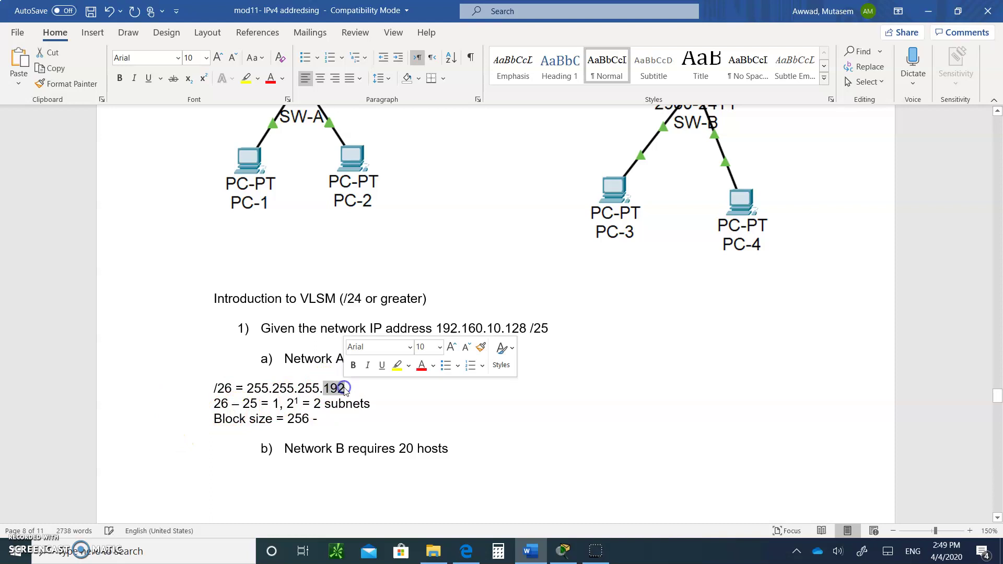
click(334, 411)
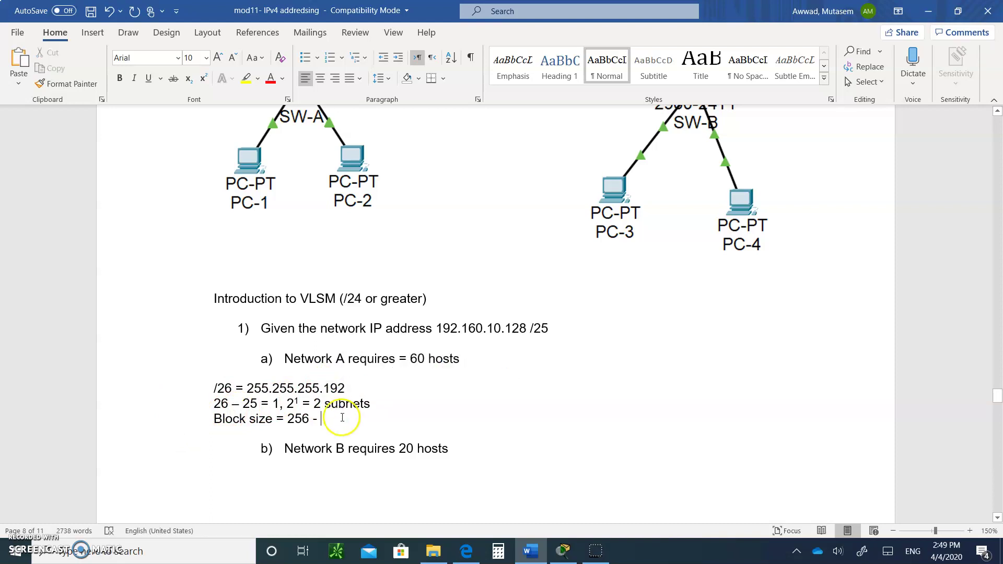
text(192 = )
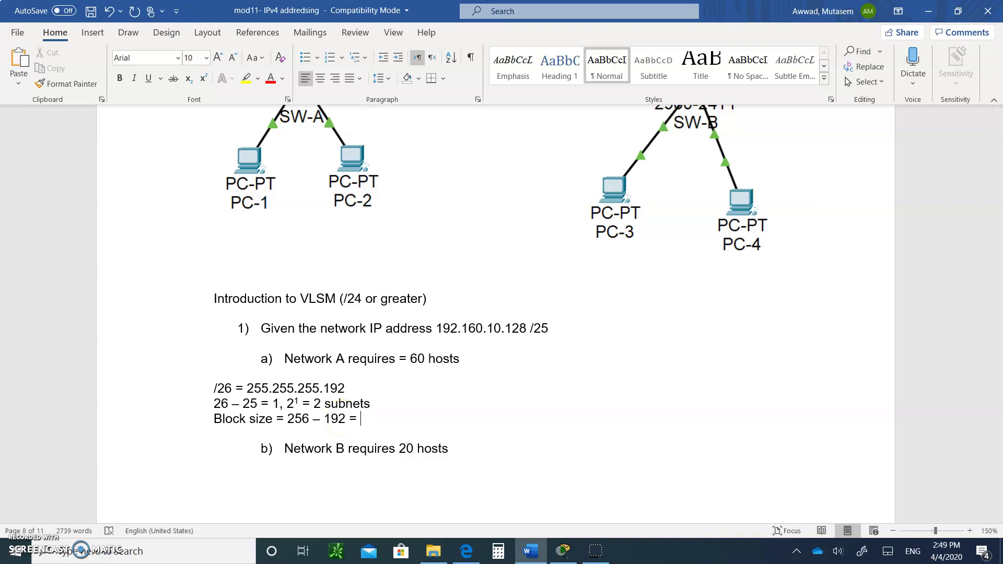
text(64)
key(Return)
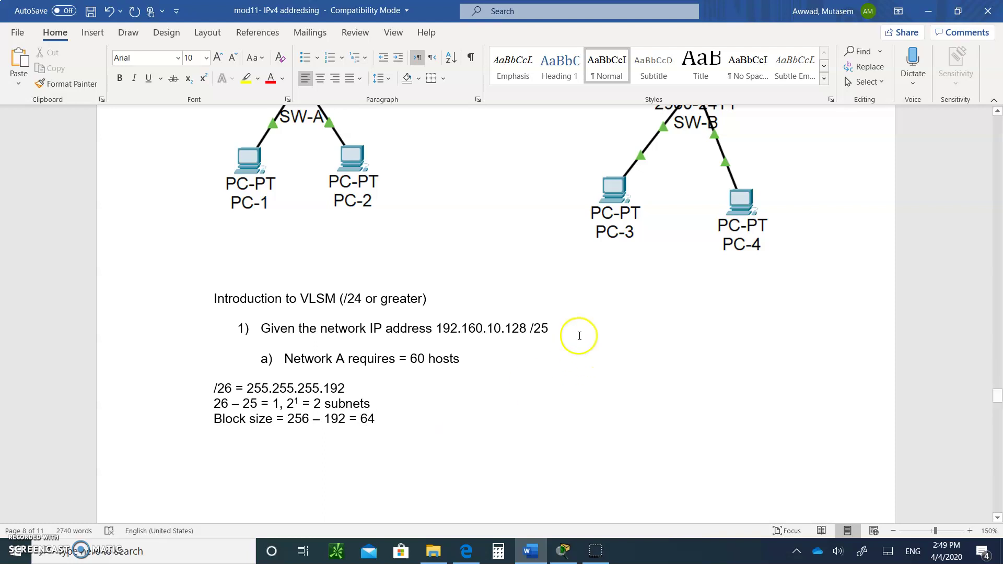
Enter the subnets '192.160.10.128 /26' and '192.168.10.192 /26' on consecutive lines
drag(437, 328, 527, 328)
scroll(281, 437, down, 1)
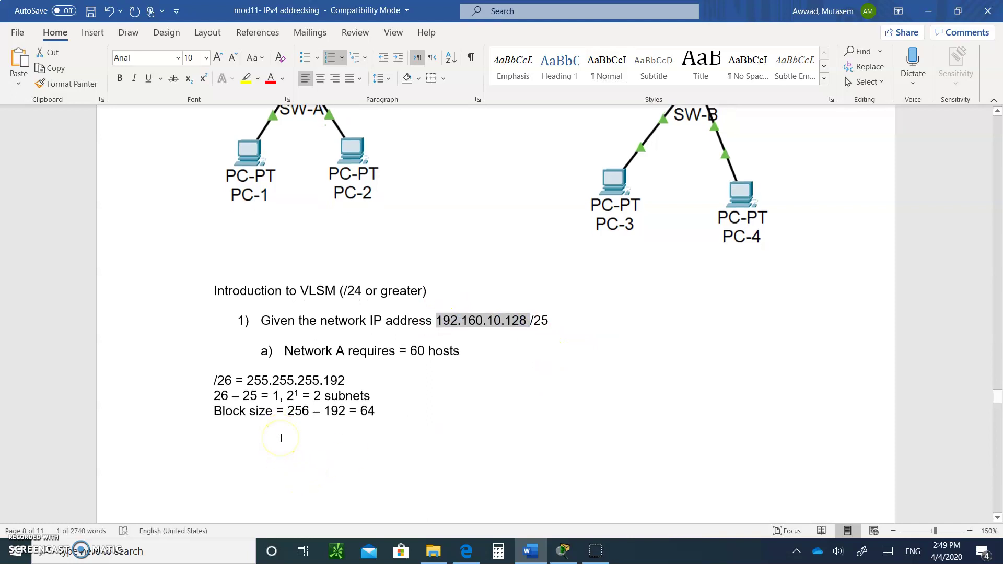
click(265, 434)
text(192.160.10)
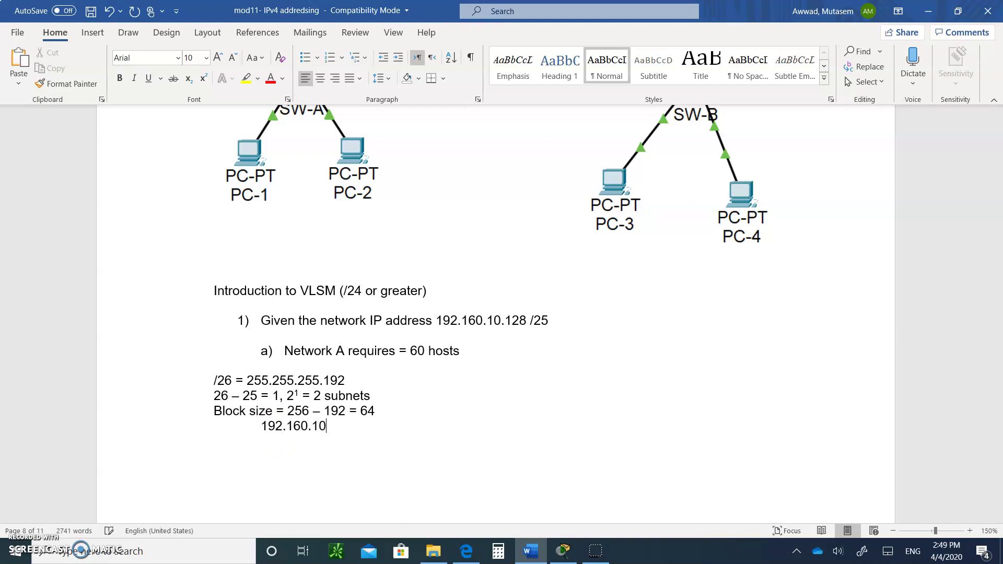
text(.128)
key(Return)
text(192.168.10)
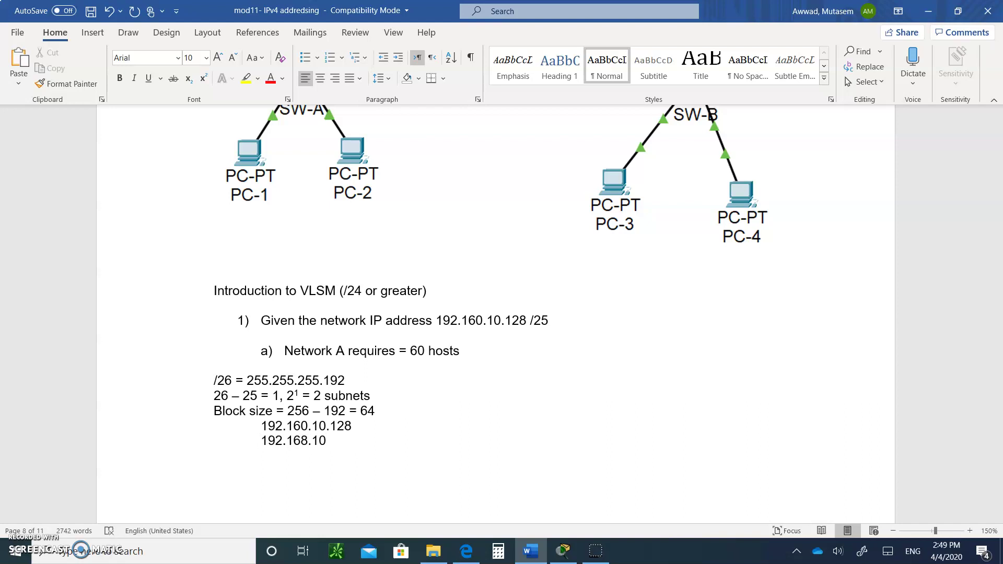
text(.)
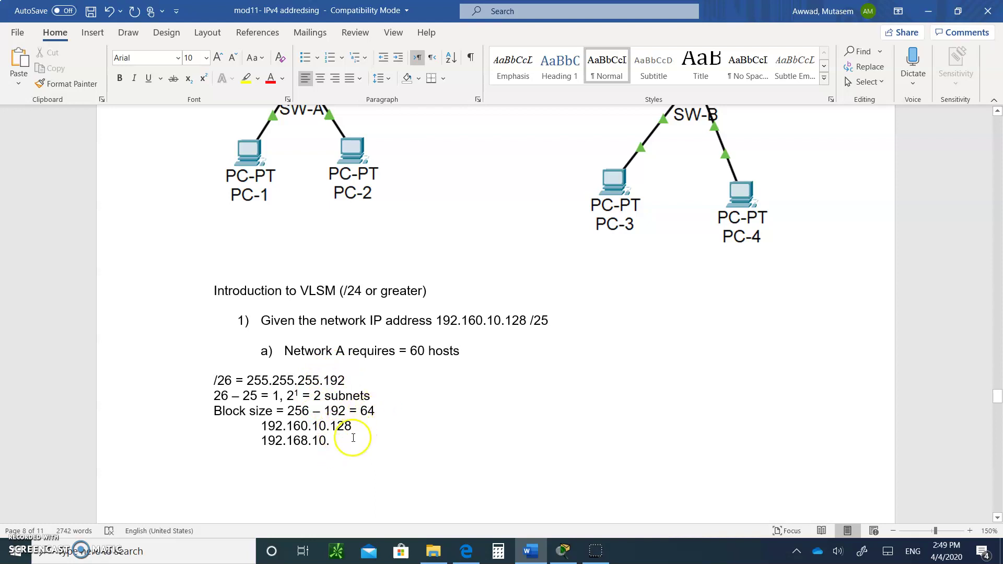
click(338, 442)
text(192)
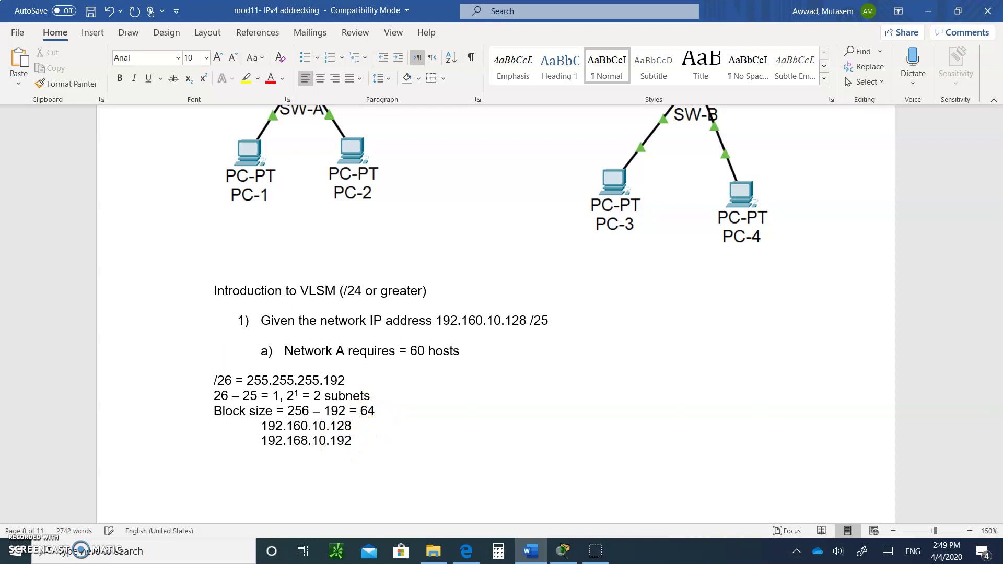
text(/26)
text(/26)
click(374, 425)
Append '(.1 to .190) LAN A' to the 192.160.10.128 /26 subnet line
text(()
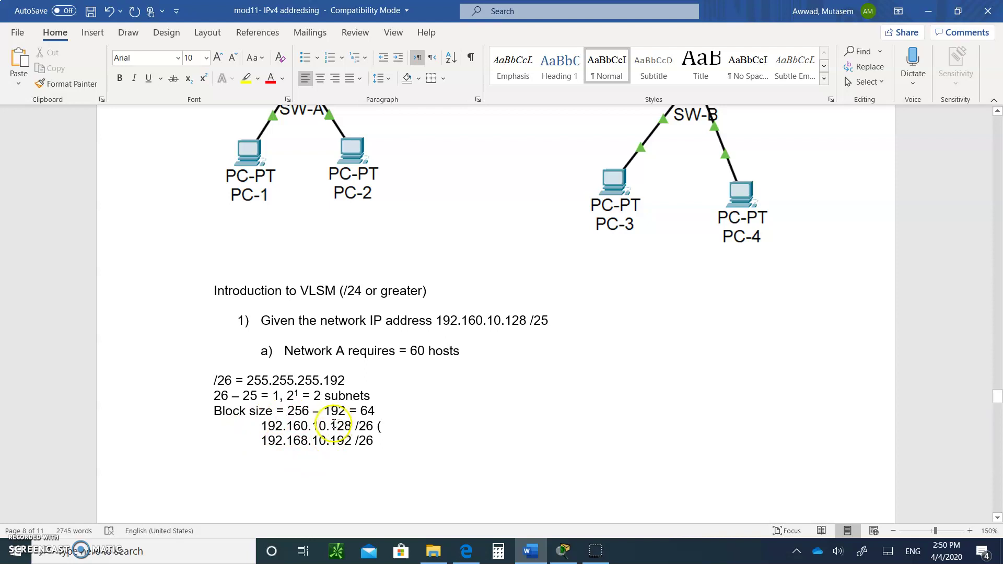
drag(330, 426, 349, 425)
click(392, 426)
click(336, 428)
drag(336, 428, 351, 426)
click(394, 425)
text(.1 to)
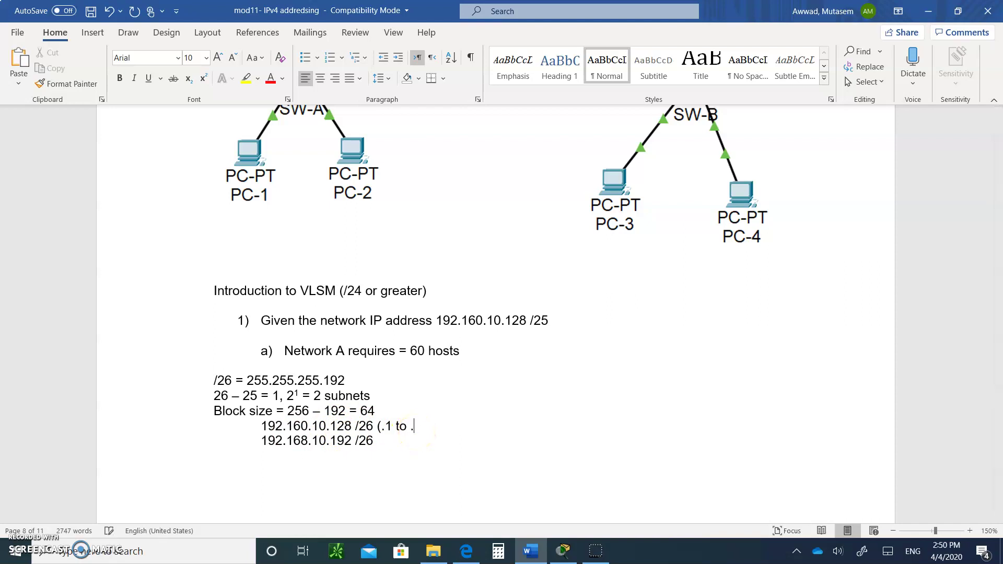
text(.190) LAN A)
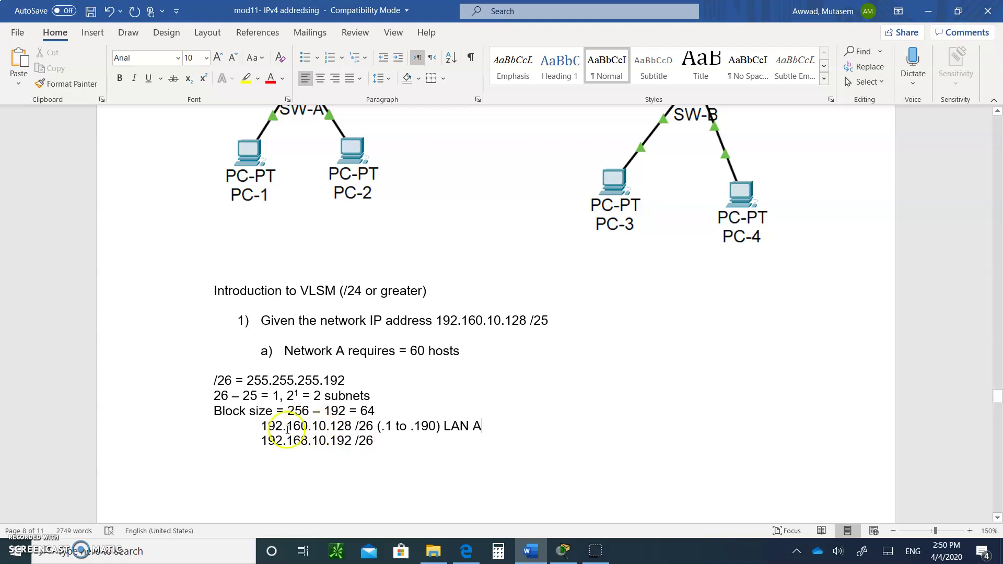
Make the whole LAN A subnet line bold
drag(261, 410, 389, 425)
click(361, 426)
drag(263, 426, 498, 428)
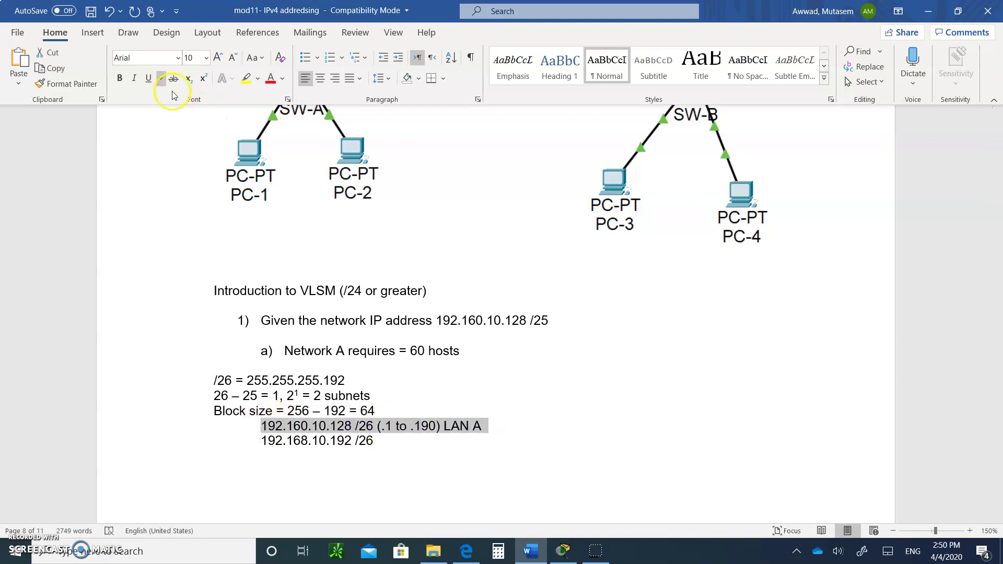
click(120, 78)
Remove the extra blank line below item c) above the fill-in chart
scroll(455, 314, down, 6)
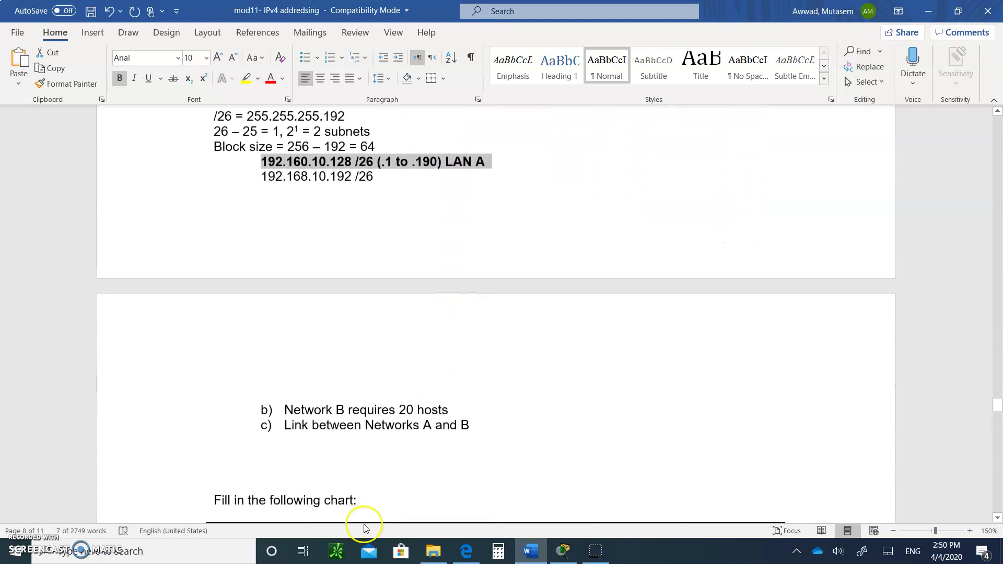
click(293, 451)
key(Delete)
key(Delete)
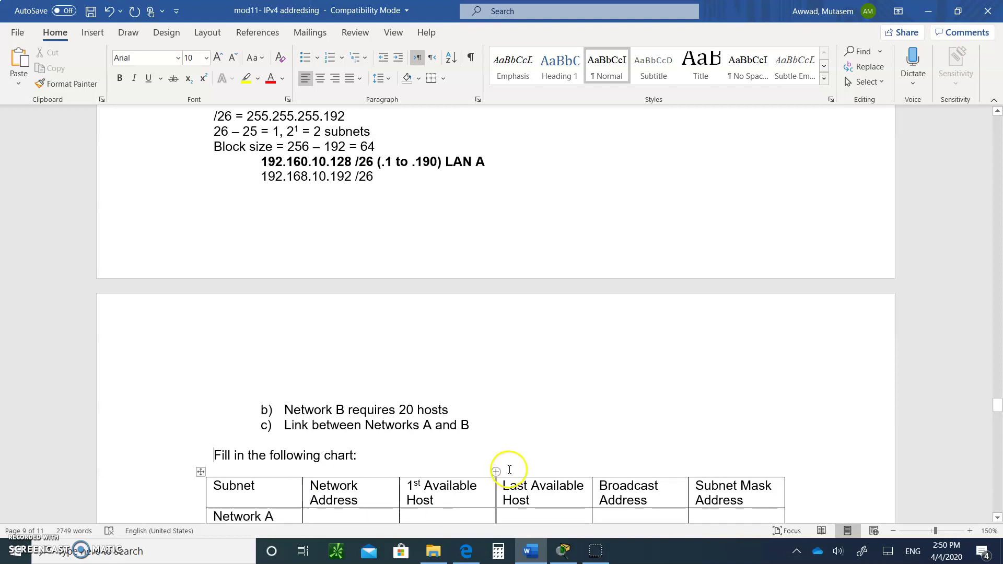
scroll(495, 472, down, 1)
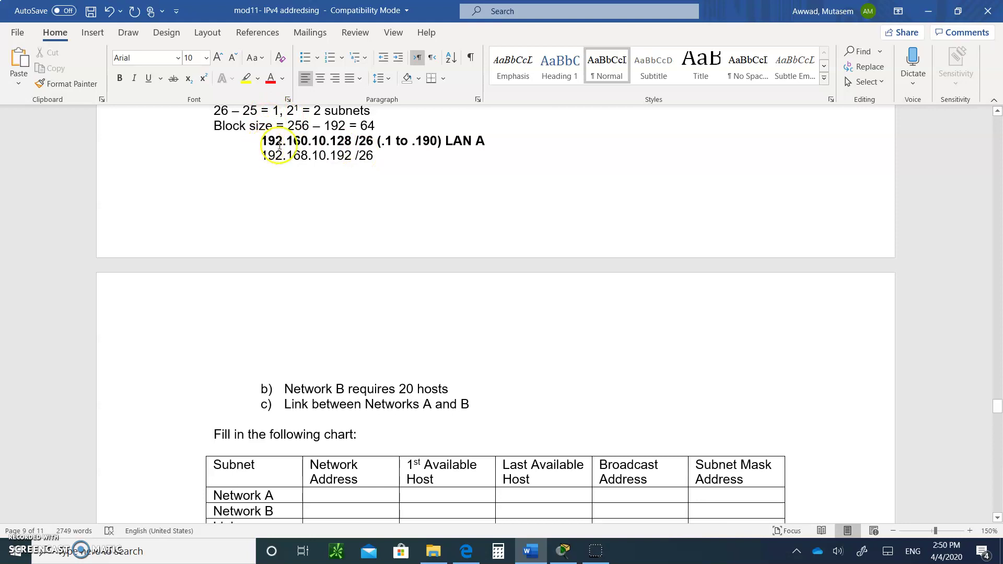
Enter network 192.160.10.128, first host 192.160.10.129 and last host 192.160.10.190 in Network A's row
click(324, 495)
text(192.168.10)
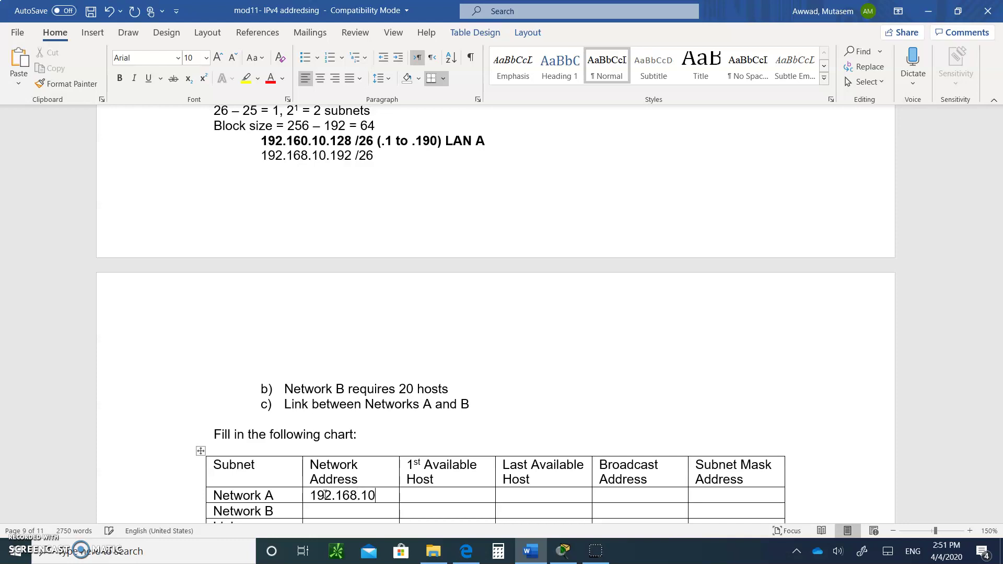
text(.128)
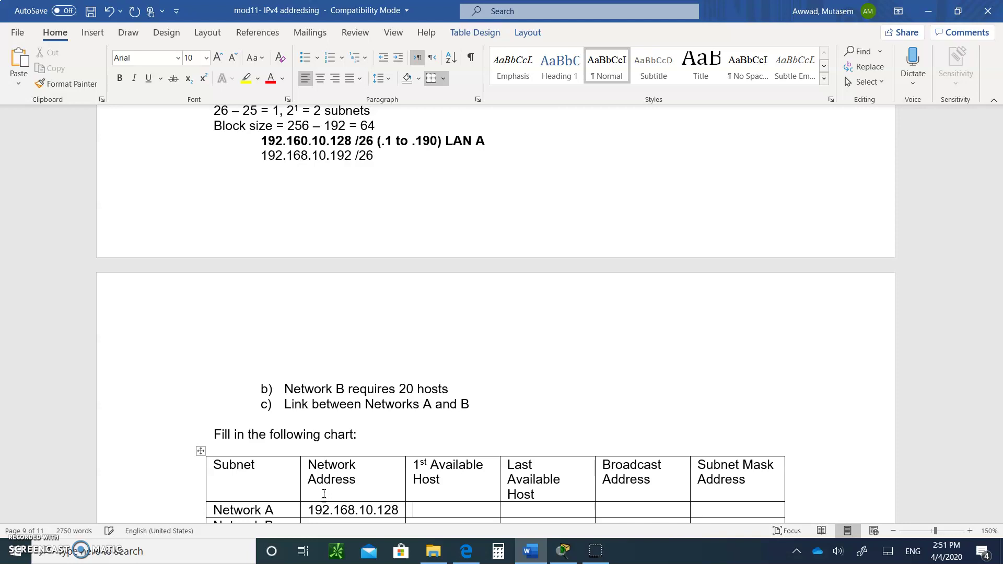
key(Tab)
text(192.168)
key(BackSpace)
text(0)
click(357, 507)
key(BackSpace)
text(0)
click(459, 510)
text(.10.129)
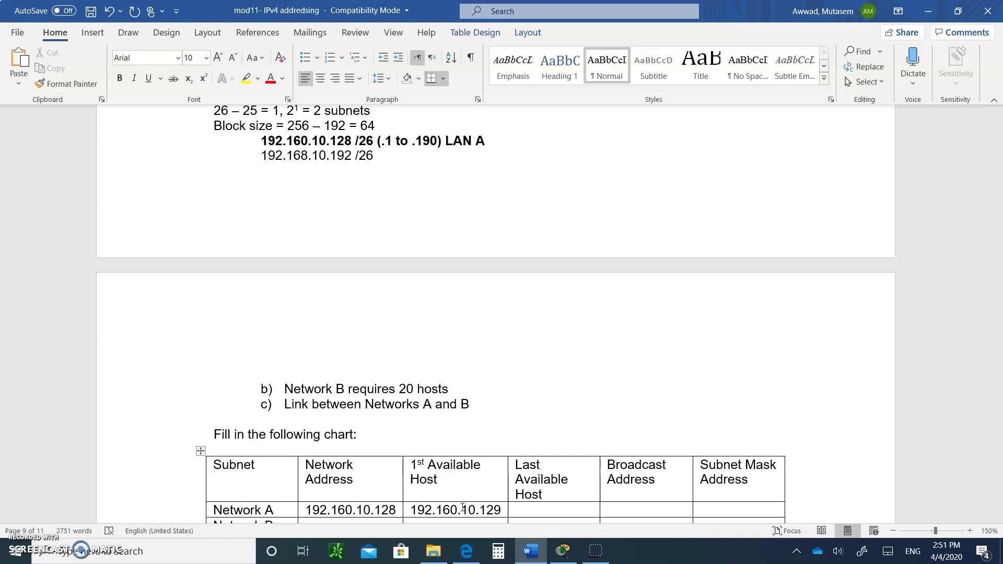
text(192.160.10.190)
key(Tab)
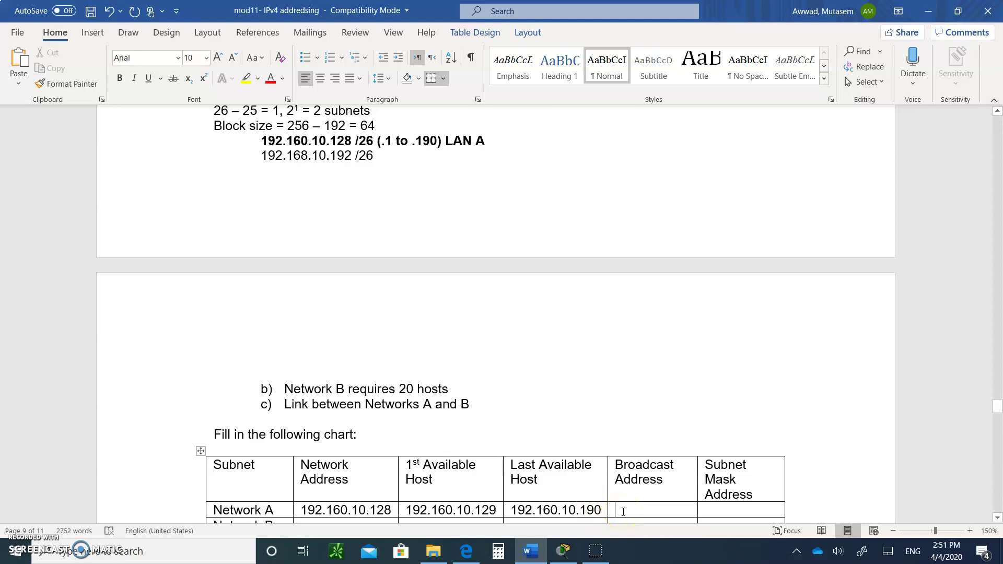
Enter broadcast address 192.168.10.191 and subnet mask /26 in Network A's chart row
text(192.168.10)
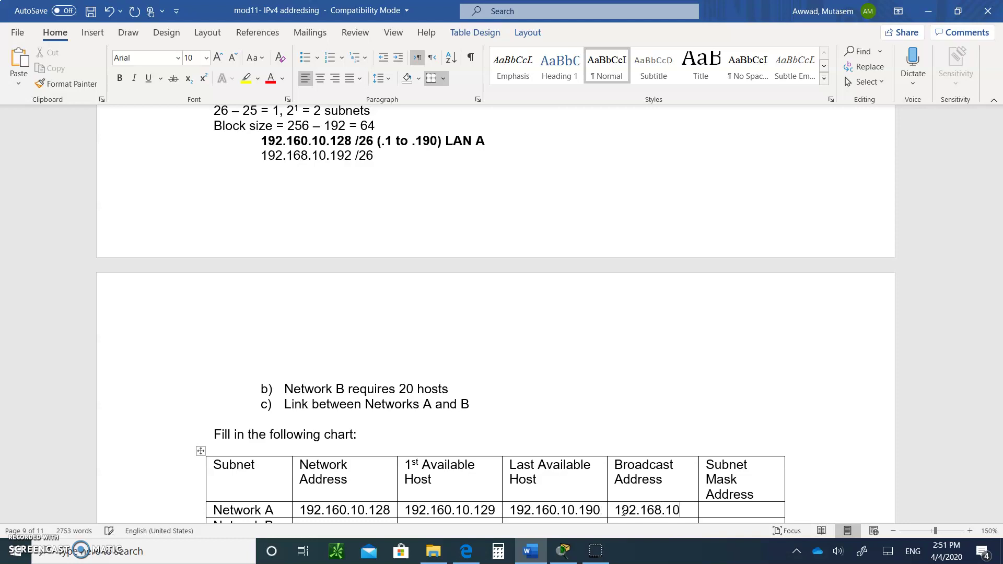
text(.191)
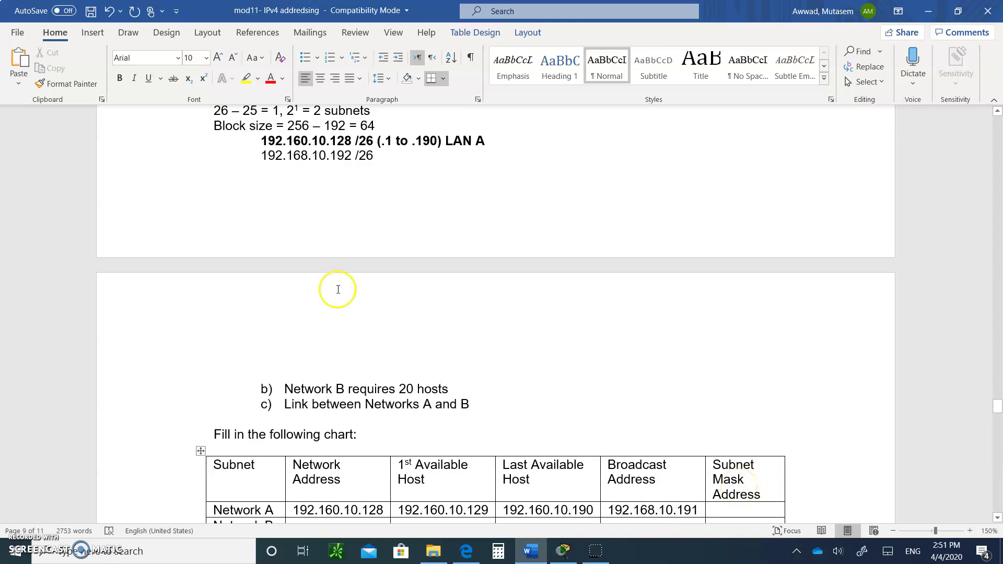
scroll(295, 168, up, 1)
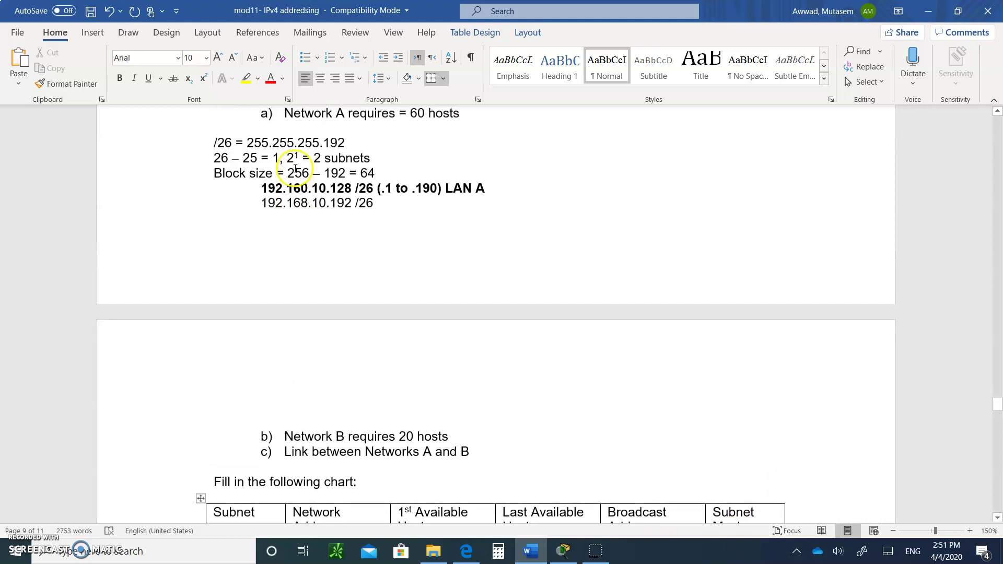
drag(247, 143, 344, 143)
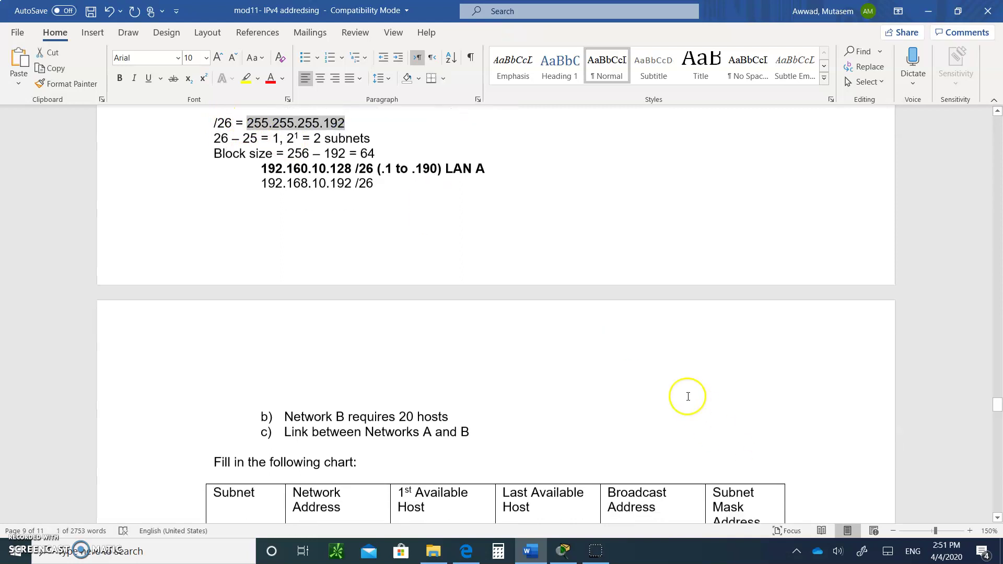
scroll(688, 397, down, 2)
click(727, 496)
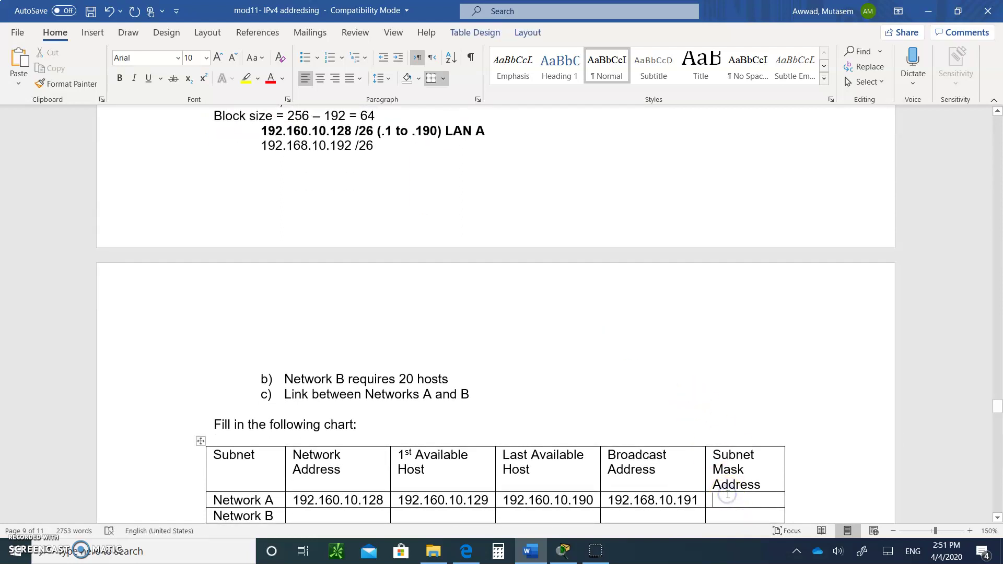
text(/)
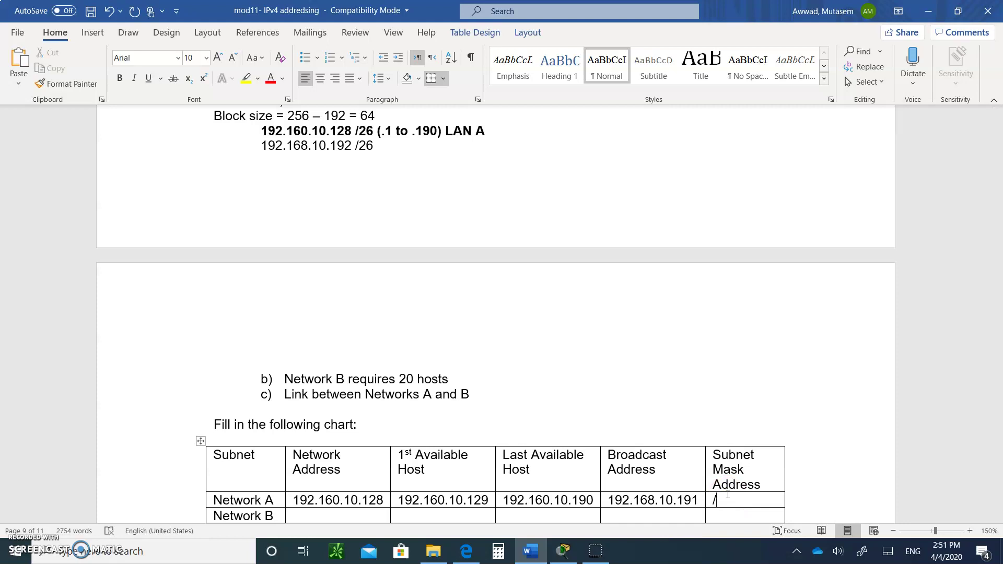
text(26)
scroll(701, 418, down, 3)
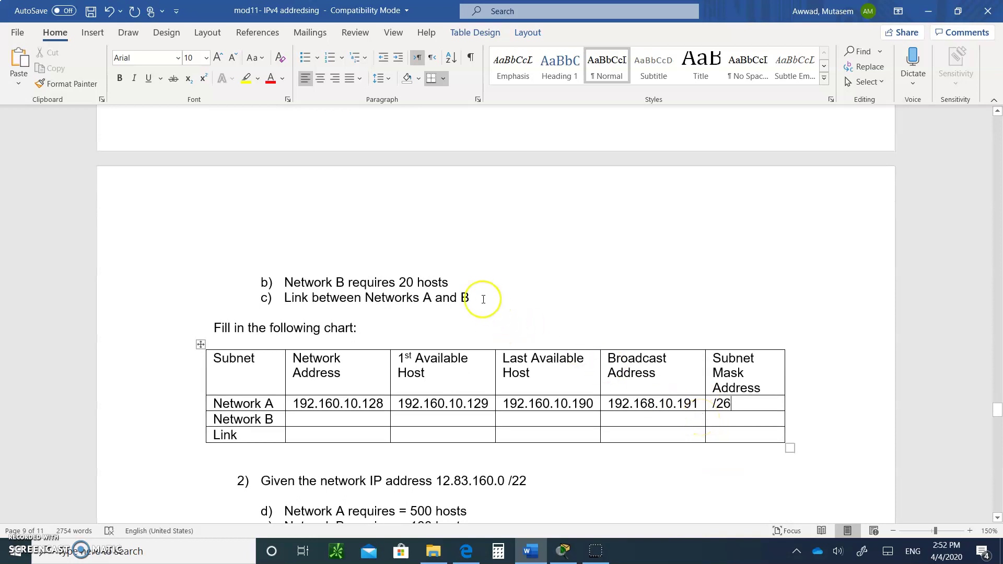
Insert an unnumbered blank line below item b) 'Network B requires 20 hosts'
click(471, 282)
key(Return)
key(Return)
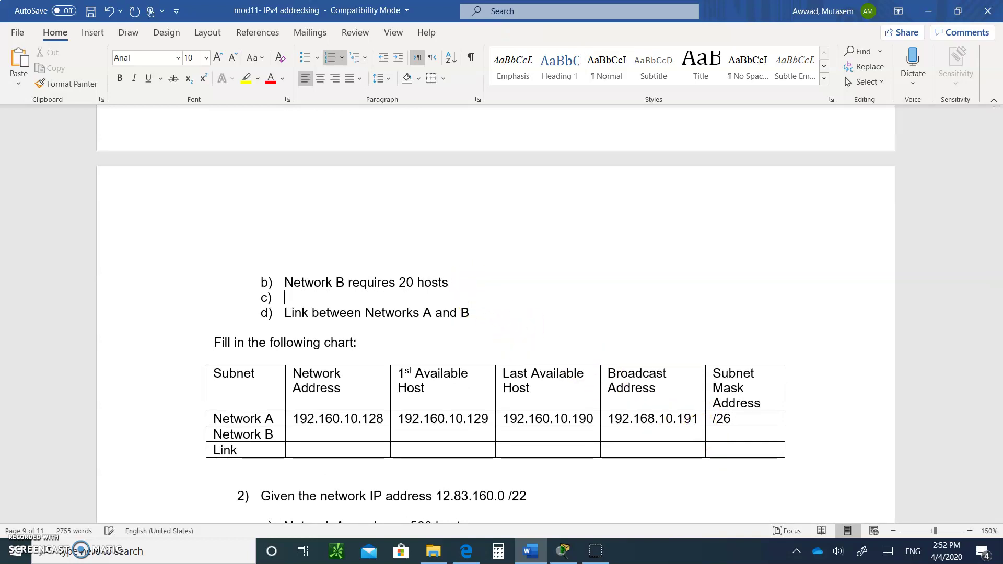
key(Return)
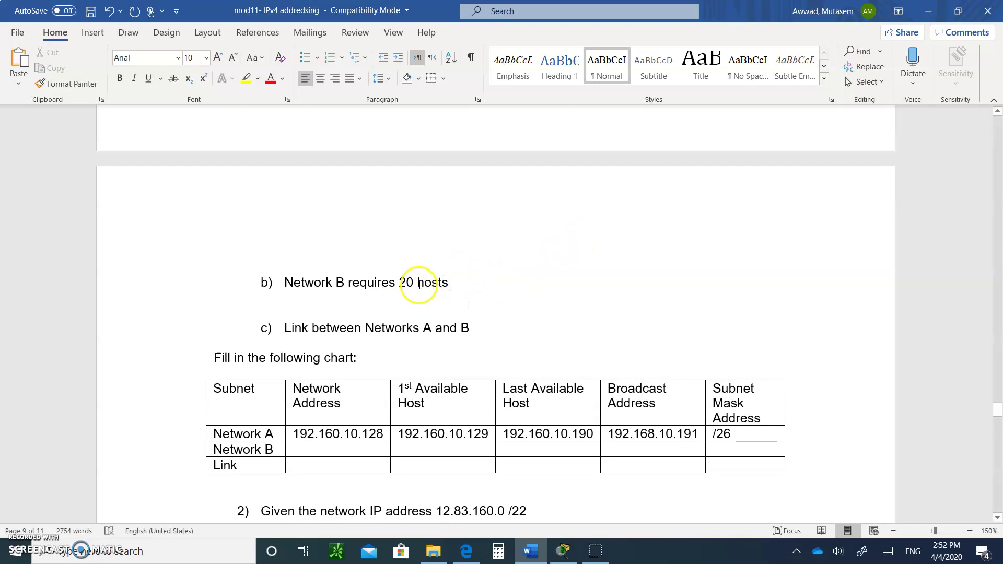
scroll(420, 285, up, 10)
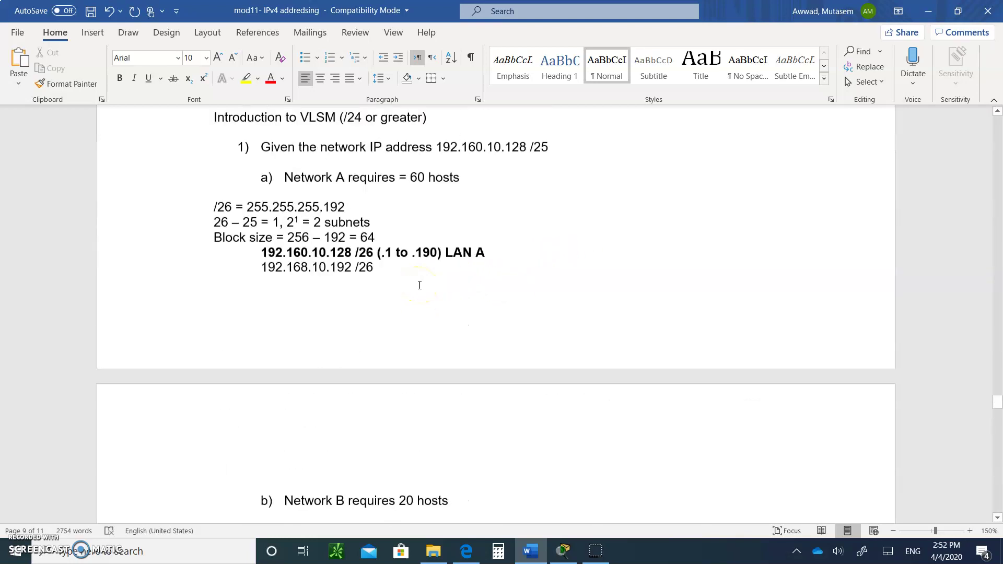
scroll(420, 285, up, 3)
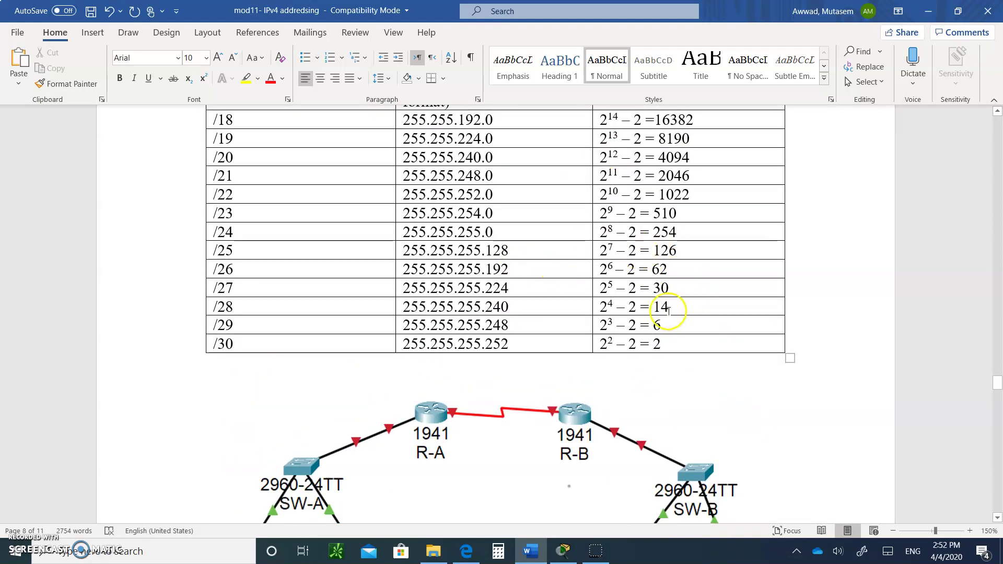
scroll(454, 330, down, 5)
scroll(454, 331, down, 7)
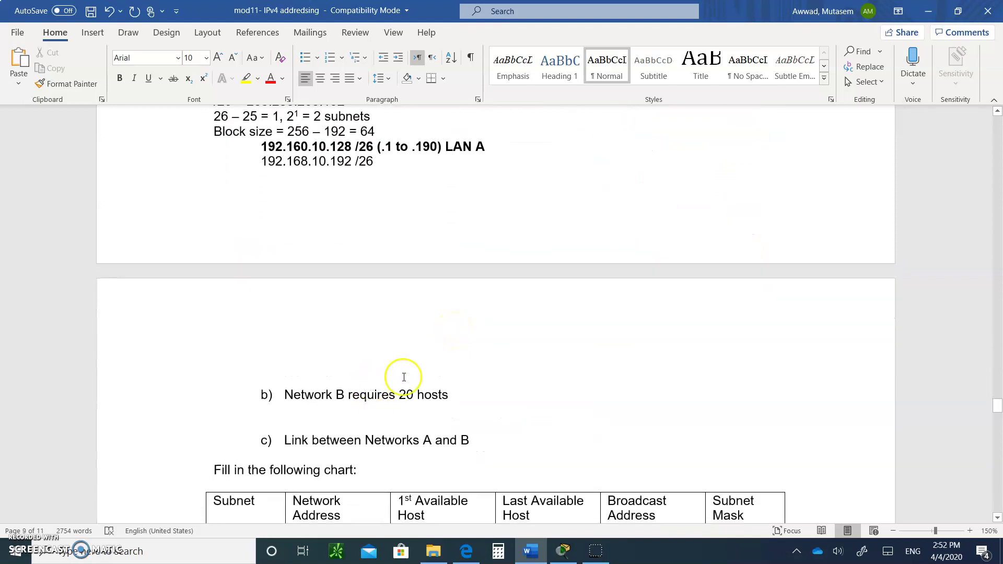
Type '/27 = 255.255.255.224' under item b), followed by an empty line
click(256, 404)
text(/2)
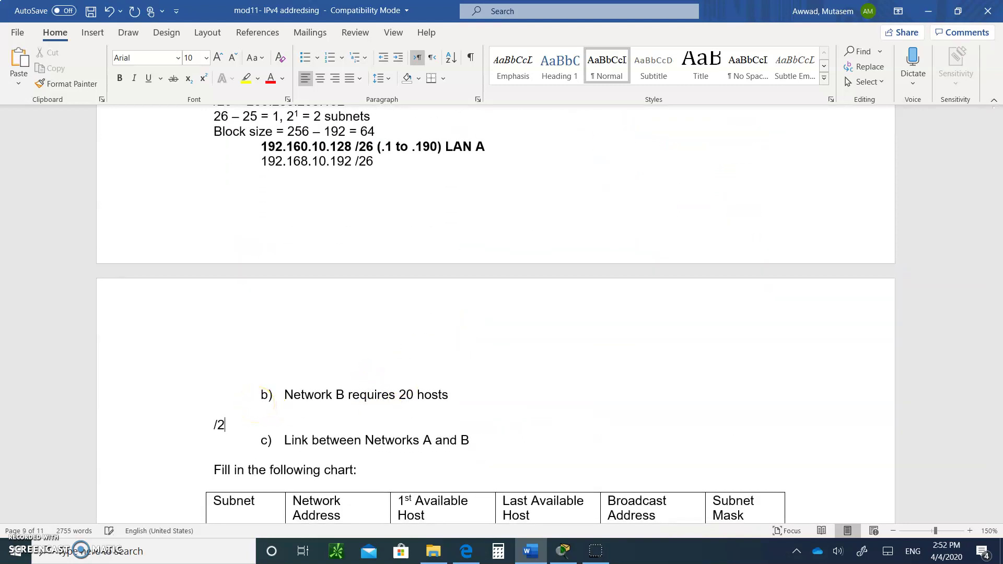
text(7 = 255.255.255.224)
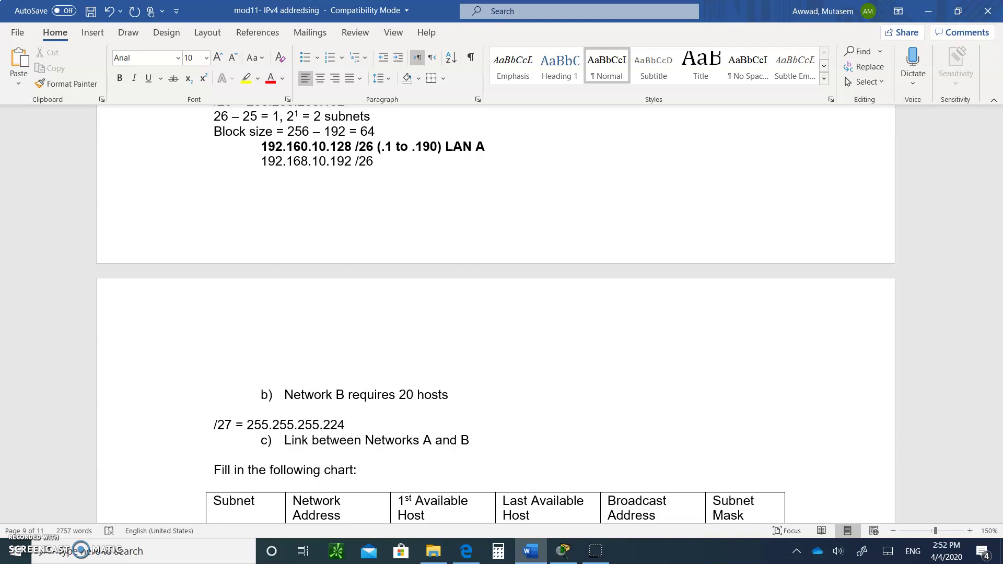
key(Return)
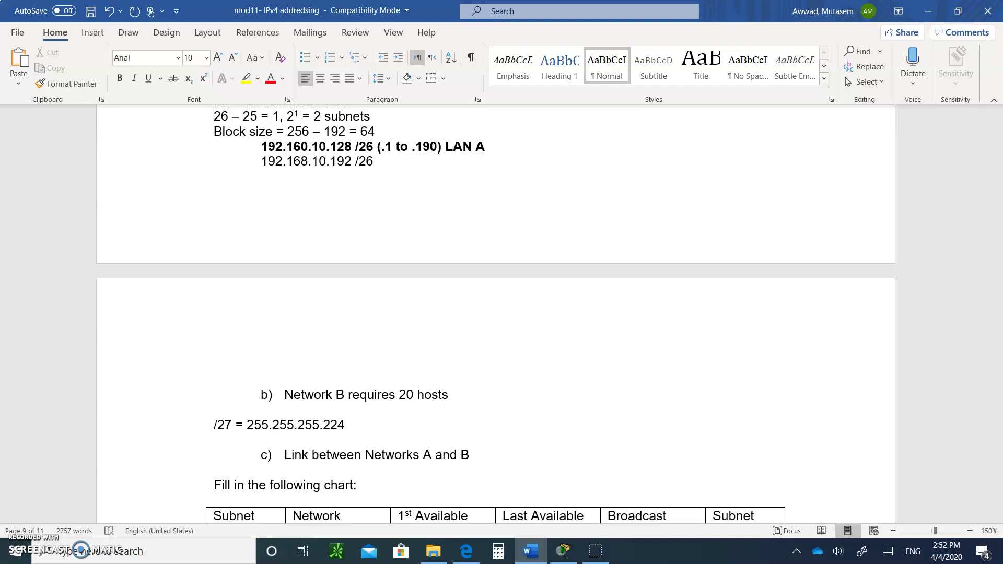
text(25)
key(BackSpace)
key(BackSpace)
scroll(366, 256, up, 3)
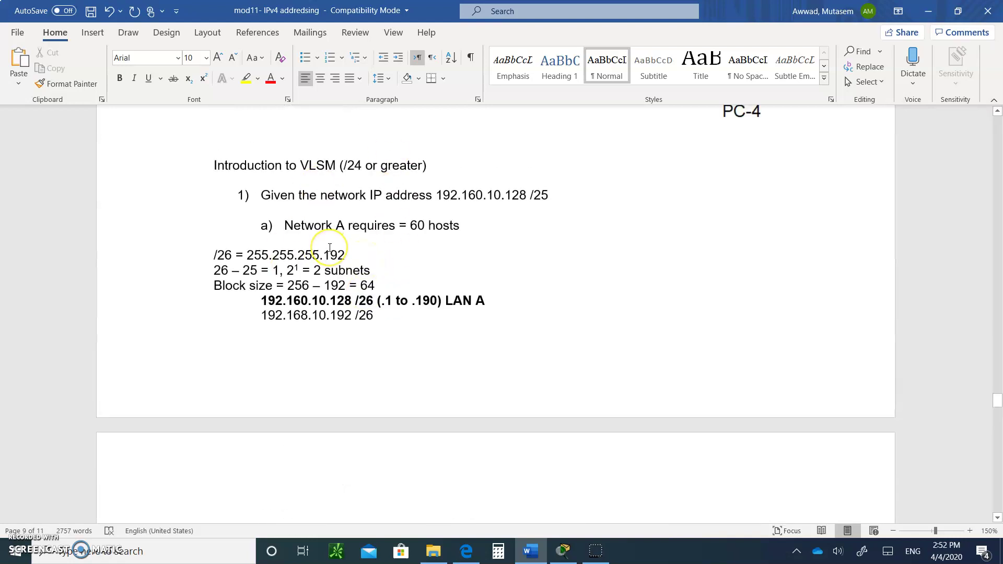
scroll(329, 247, down, 3)
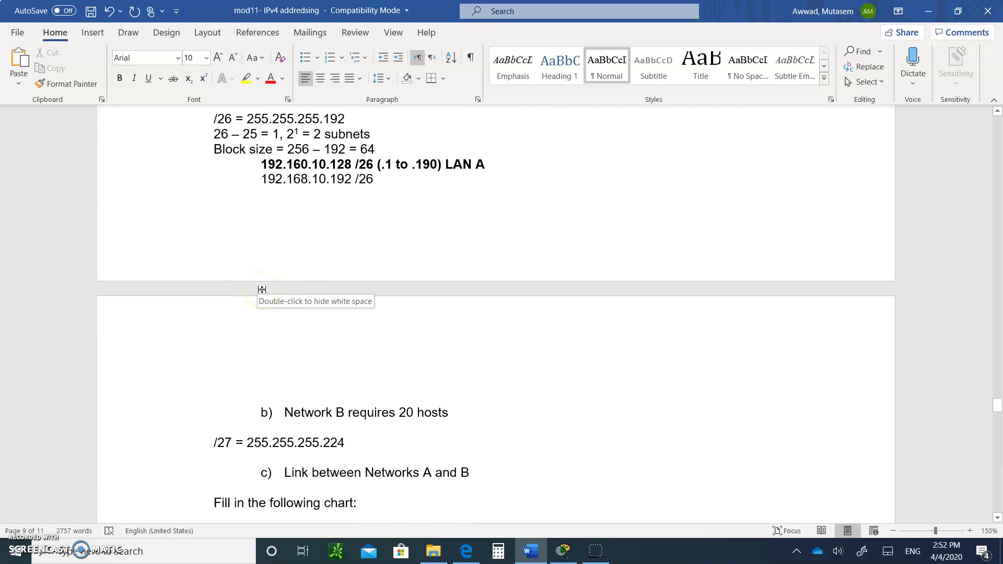
scroll(262, 289, down, 4)
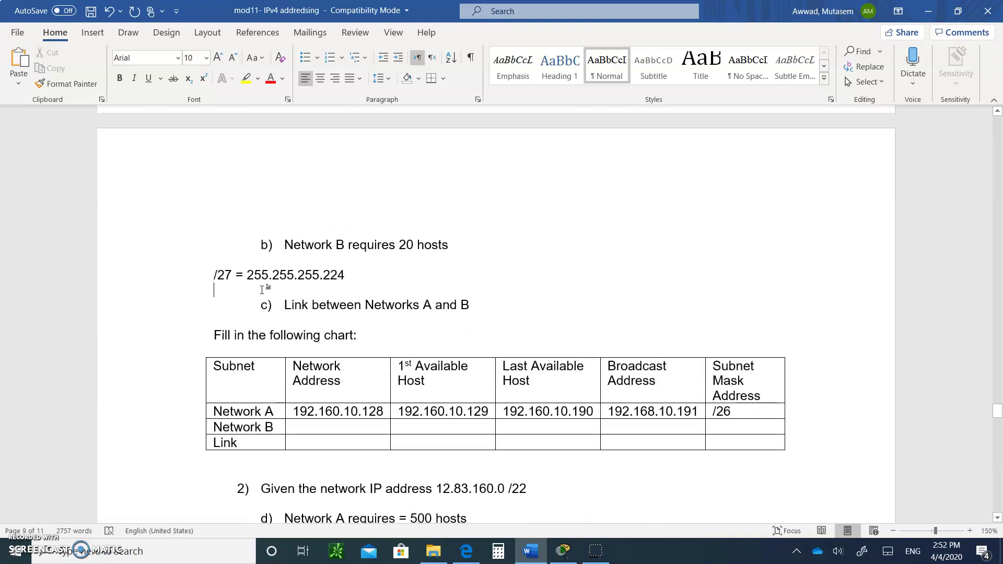